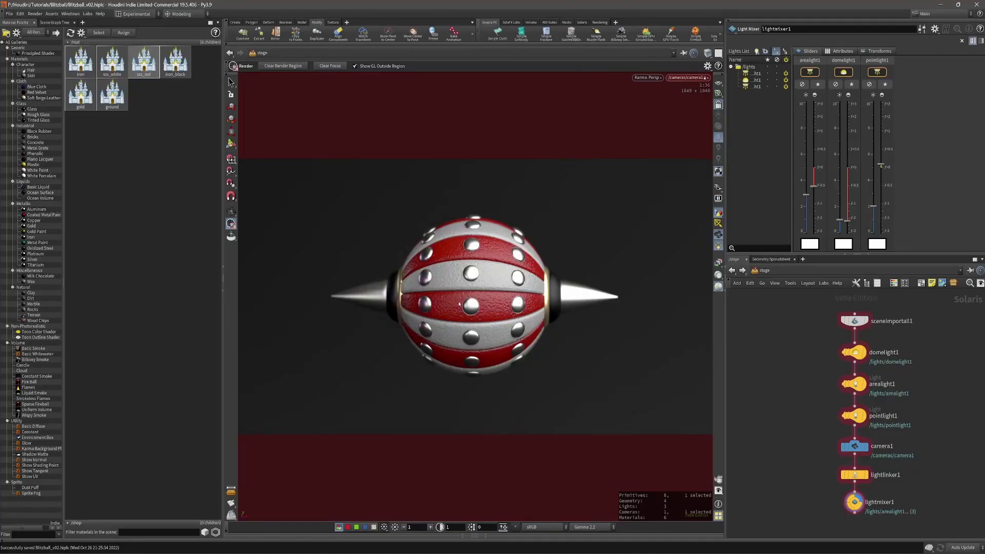
Send the viewport's Karma render of the spiked ball to an MPlay window.
click(231, 514)
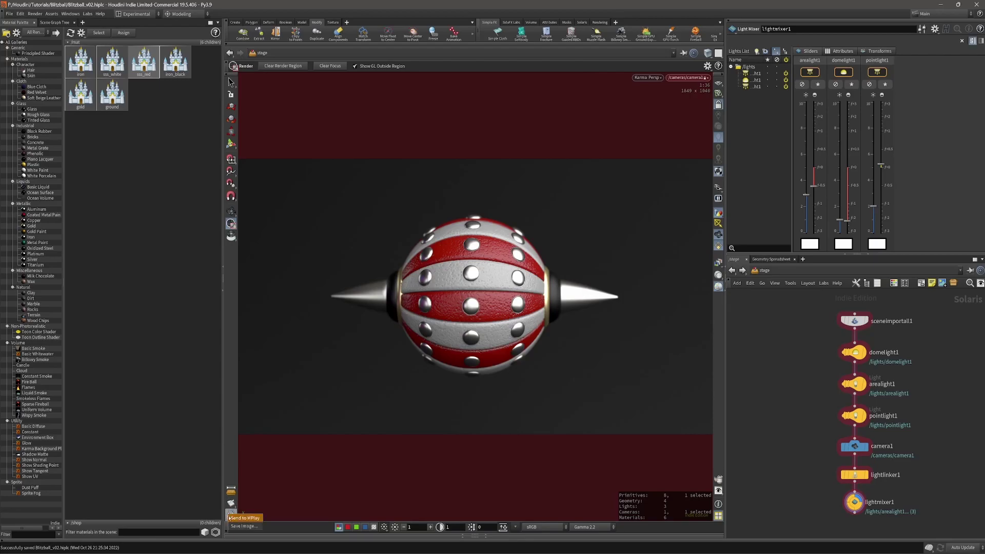
click(239, 519)
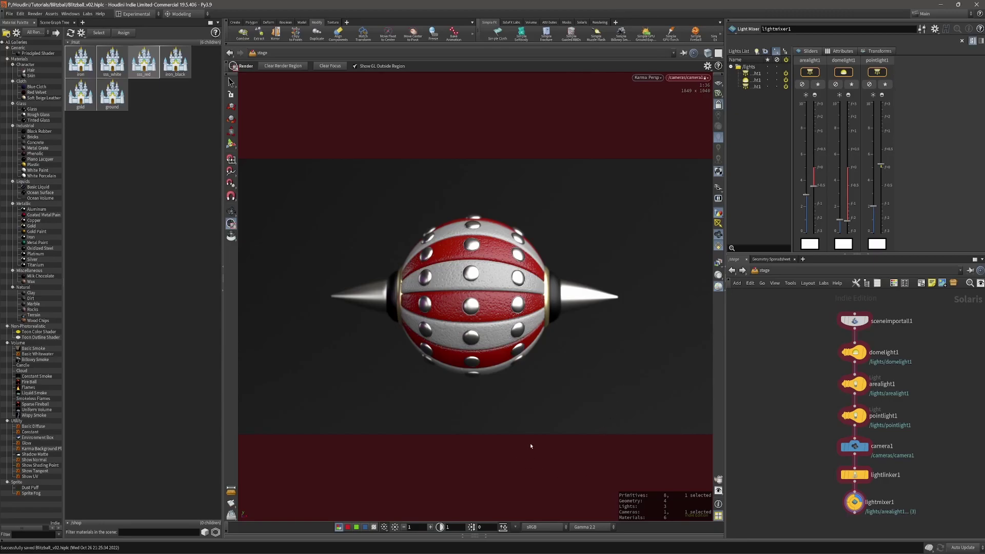
Reposition and enlarge the MPlay window and reveal its display colour controls.
drag(242, 25, 439, 85)
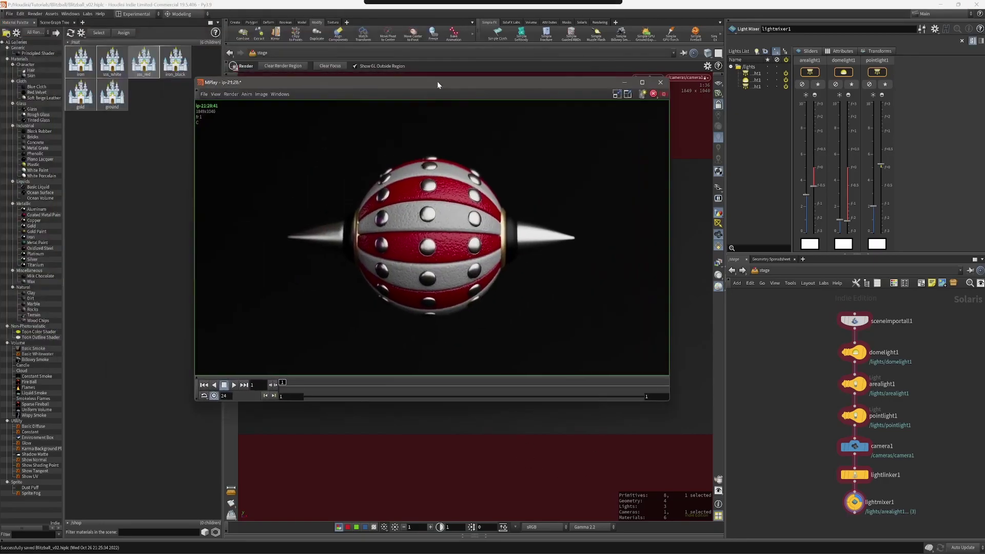
drag(676, 409, 713, 444)
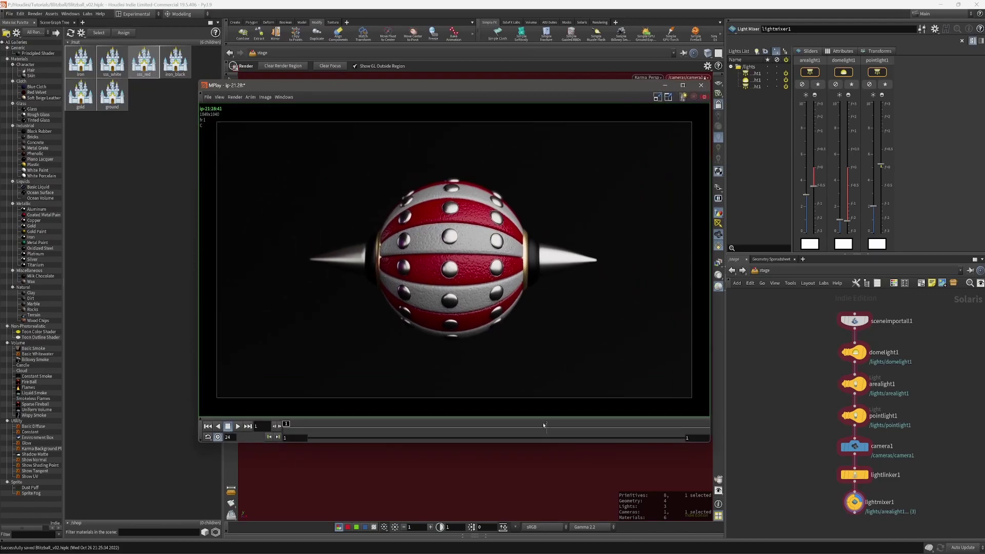
click(522, 419)
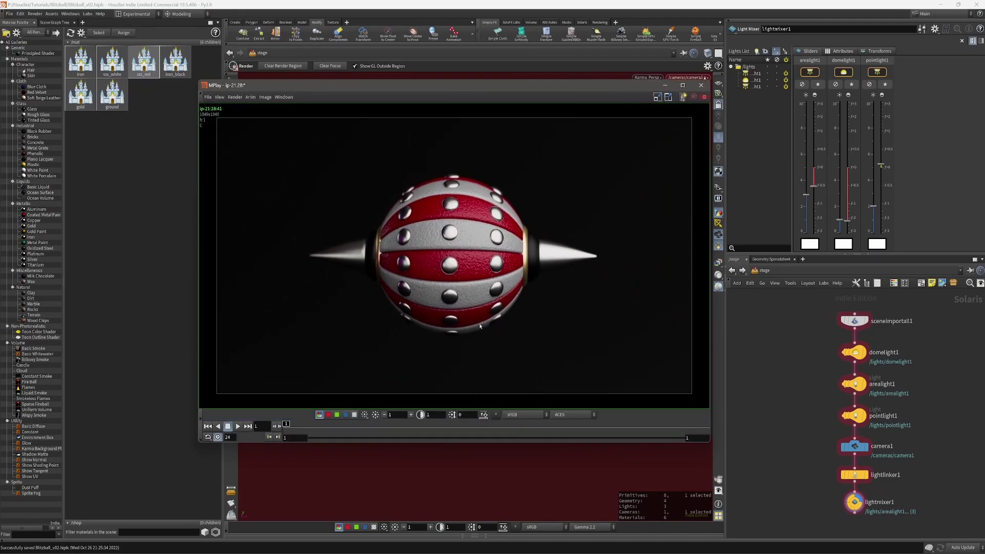
drag(457, 86, 493, 118)
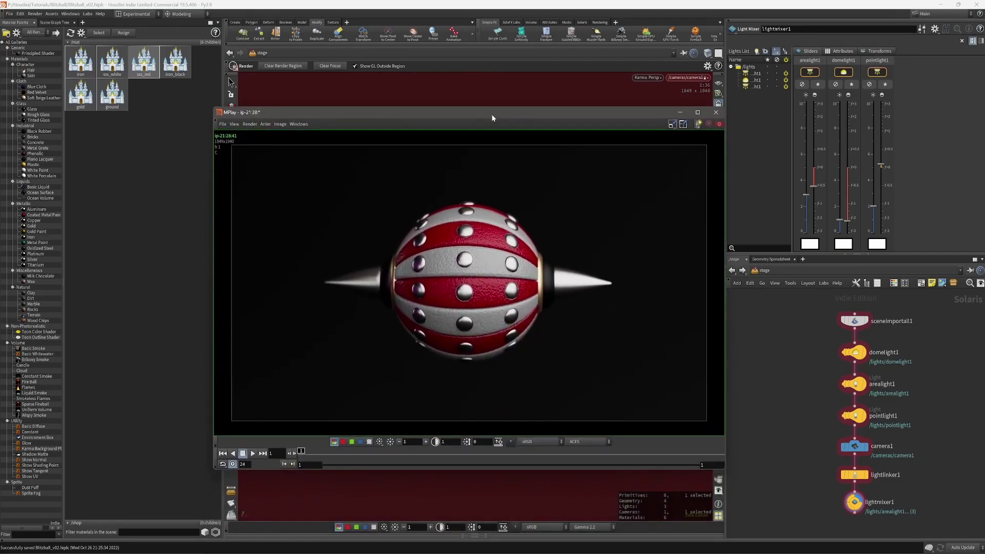
Switch MPlay's display transform from ACES to Gamma 2.2.
click(587, 445)
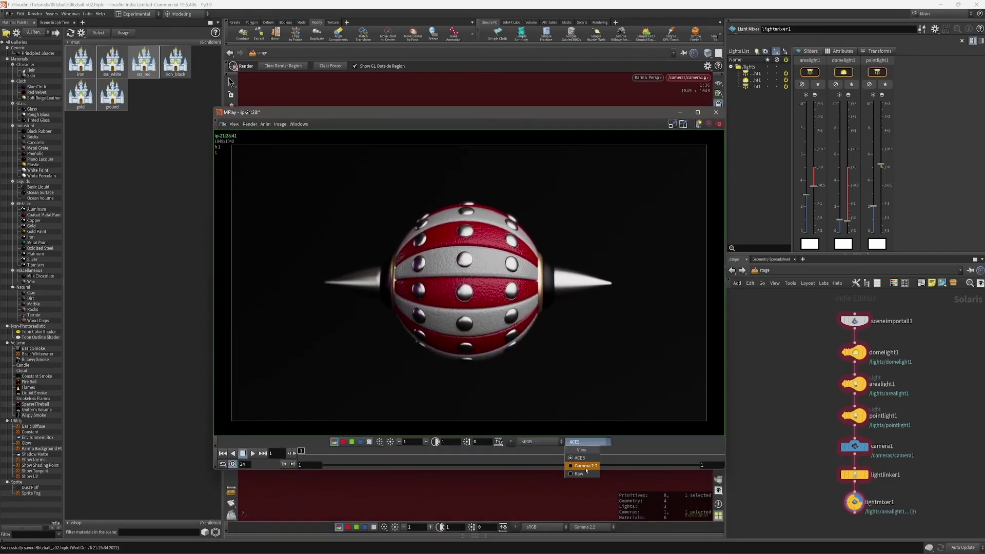
click(587, 471)
drag(508, 121, 526, 119)
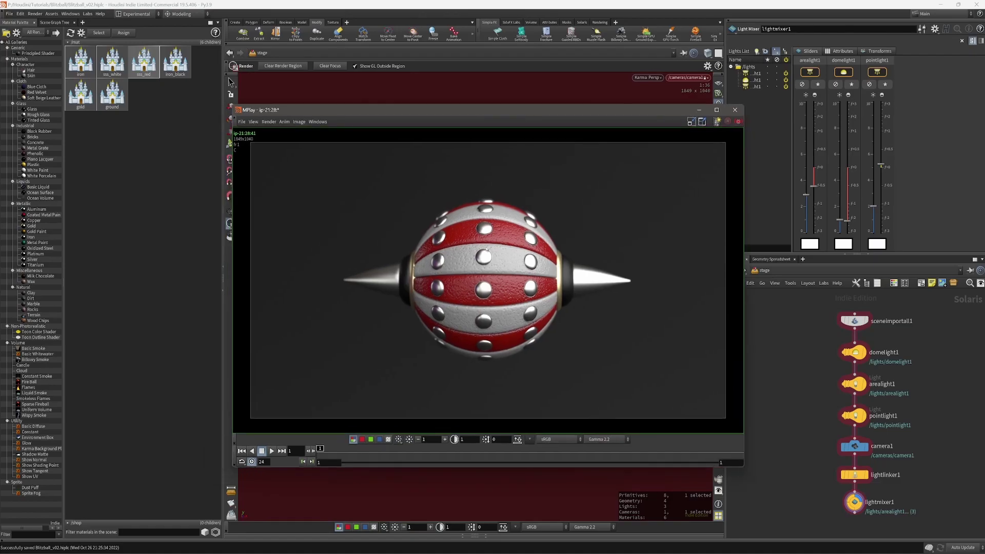
Save the MPlay frame as a PNG on $JOB/Desktop, overwriting the existing file.
right_click(485, 251)
click(506, 259)
click(553, 200)
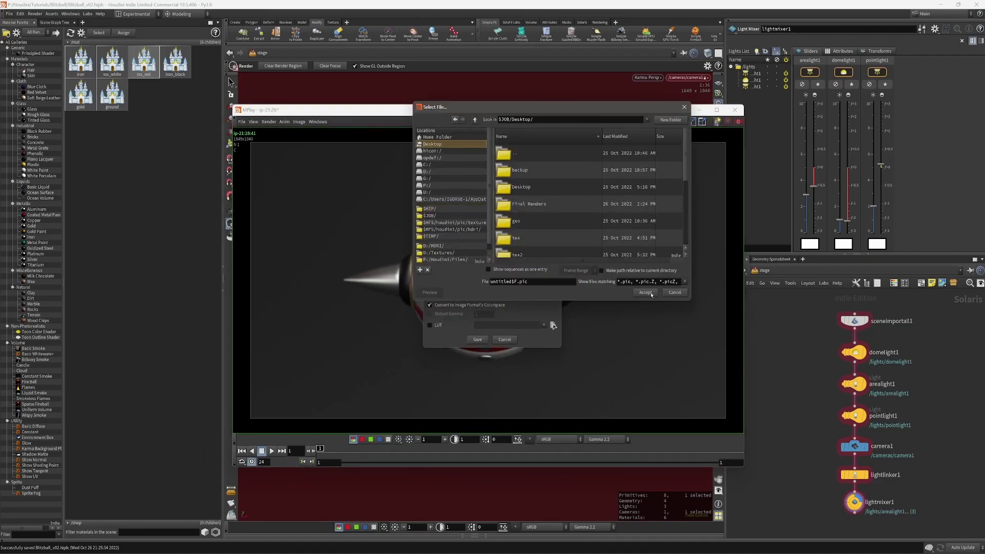
click(645, 293)
click(514, 210)
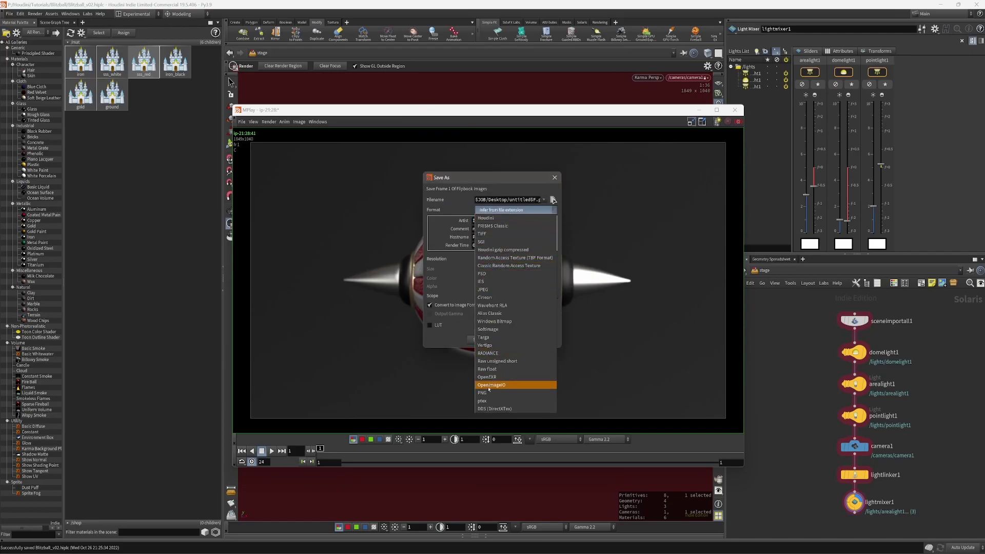
click(513, 399)
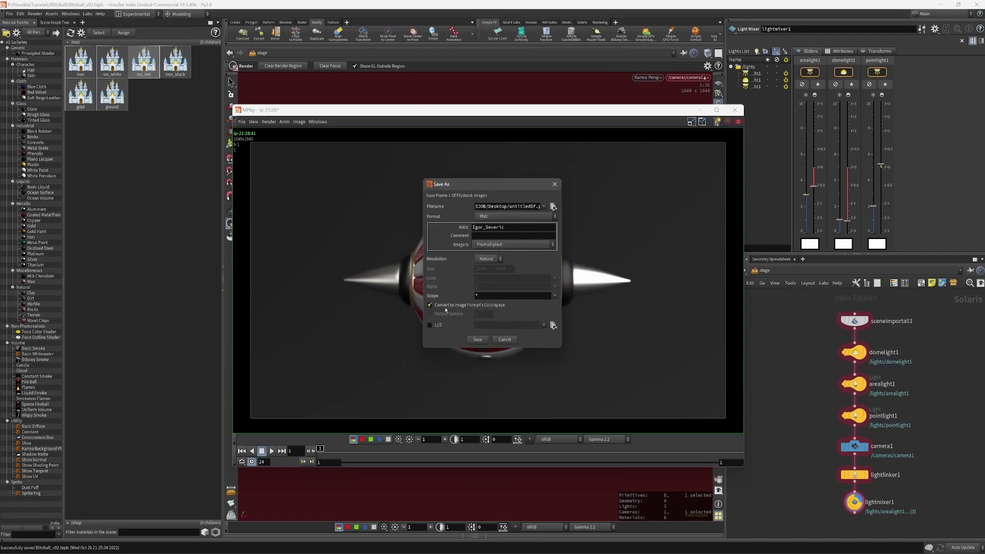
click(485, 340)
click(505, 355)
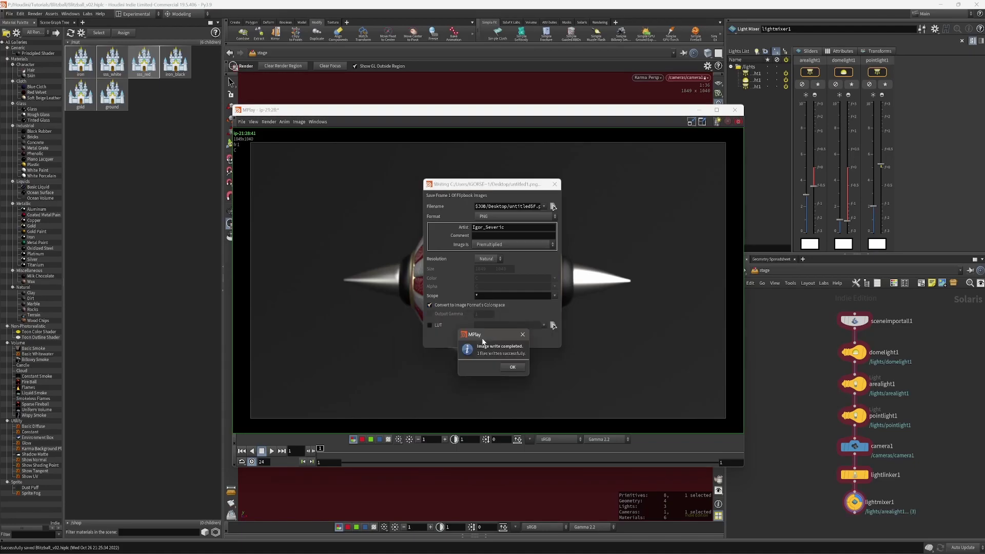
click(511, 368)
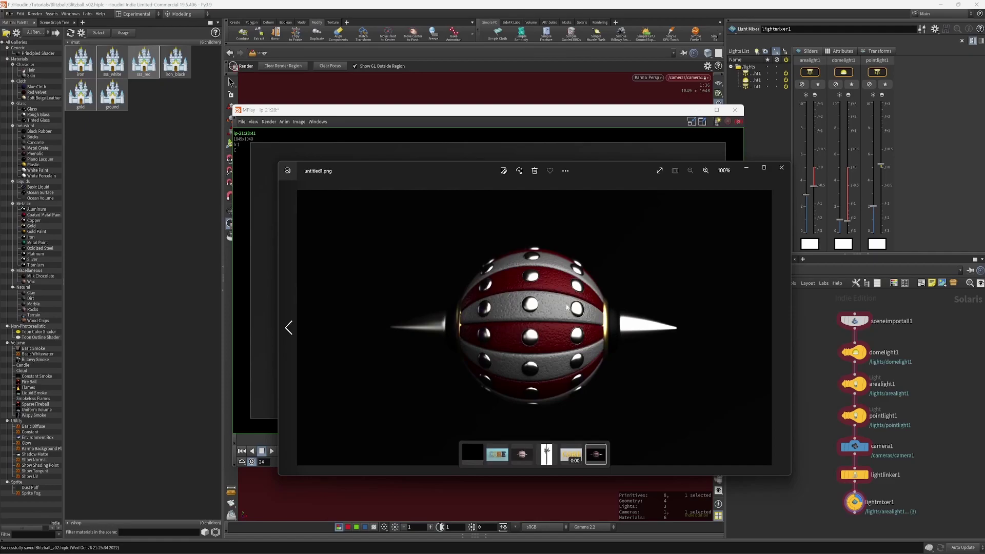
Close the Photos viewer after reviewing untitled1.png.
click(782, 168)
Close MPlay and save the viewport render over untitled1.png on the Desktop.
click(735, 110)
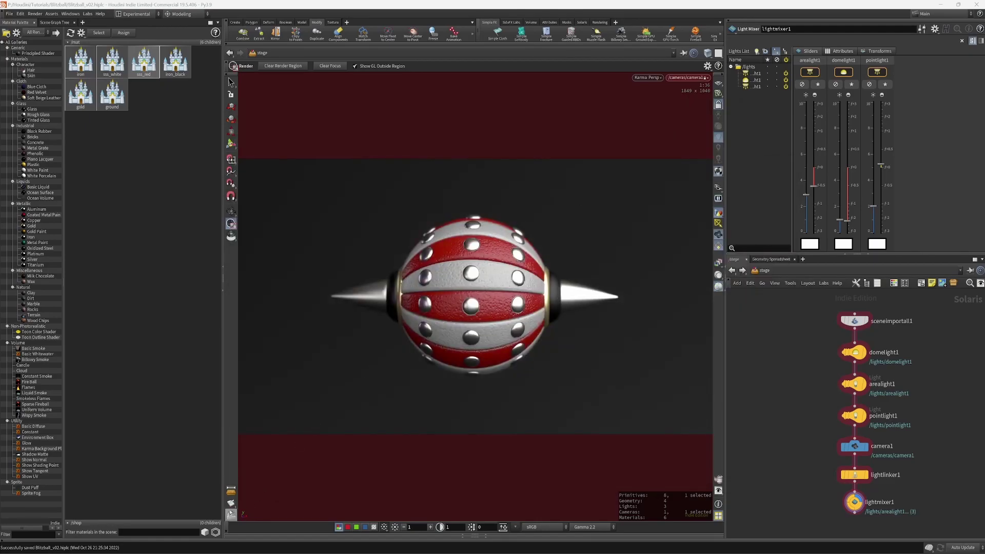
click(234, 514)
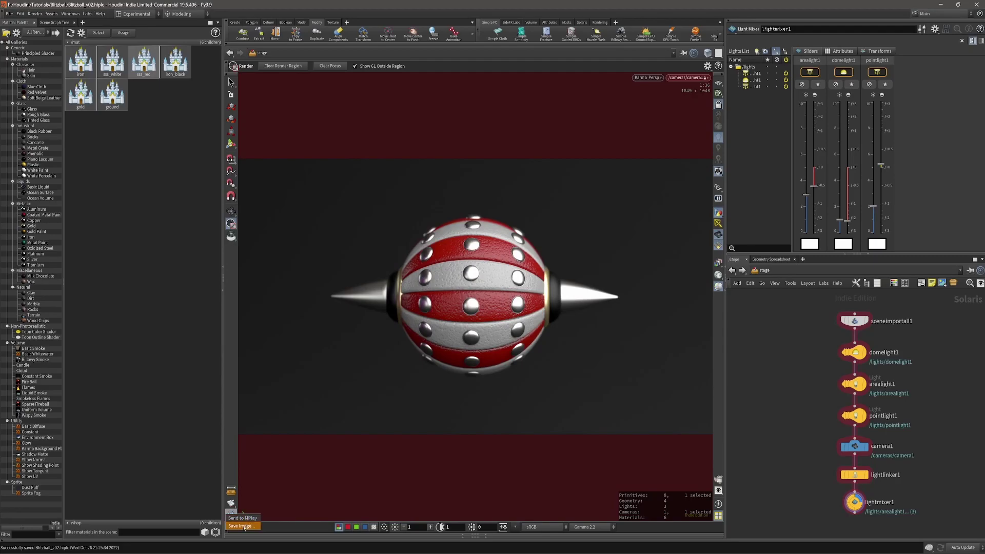
click(244, 527)
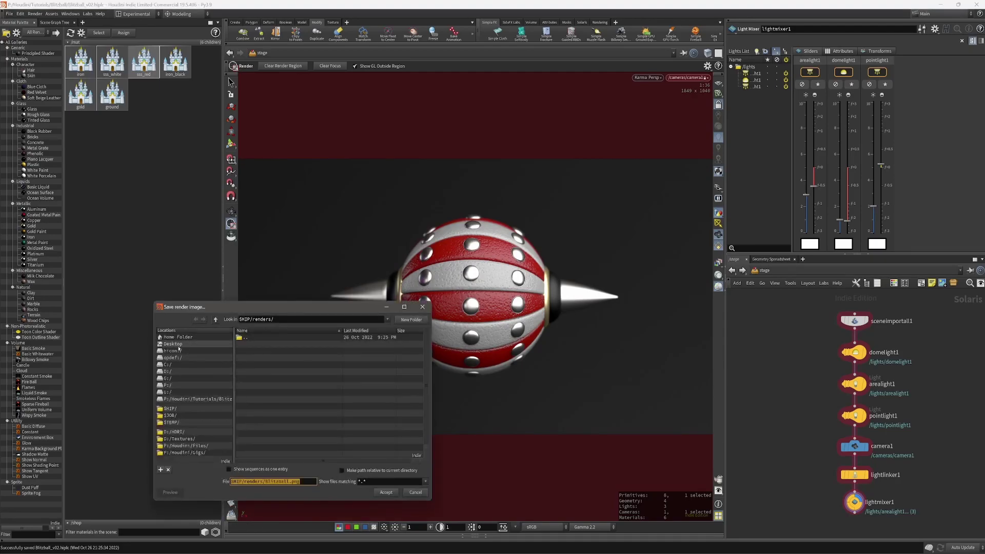
click(177, 344)
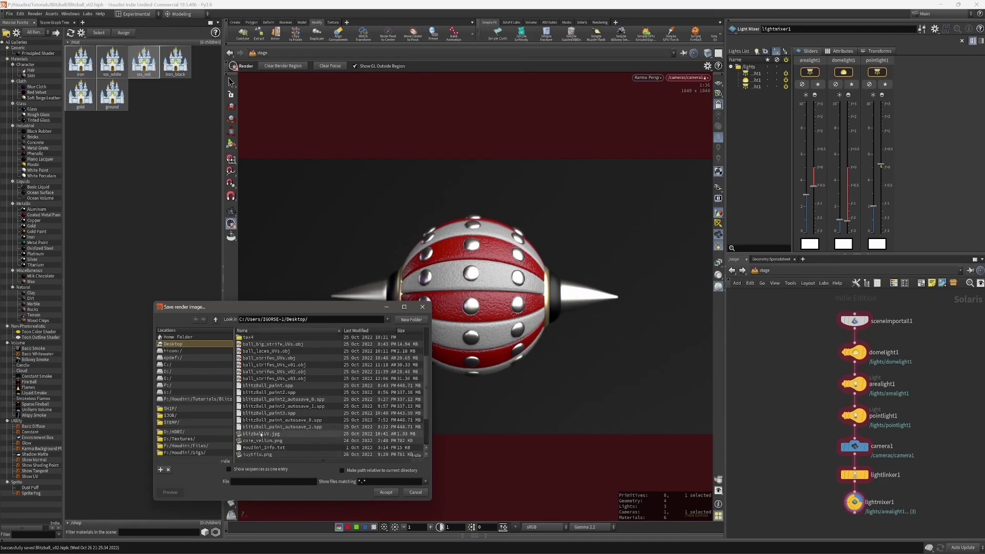
scroll(261, 446, down, 3)
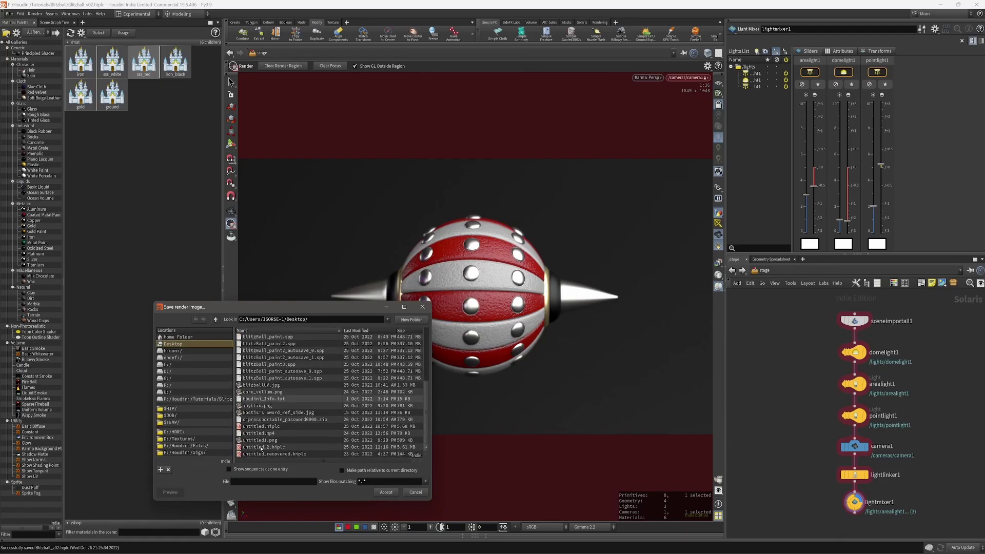
click(261, 441)
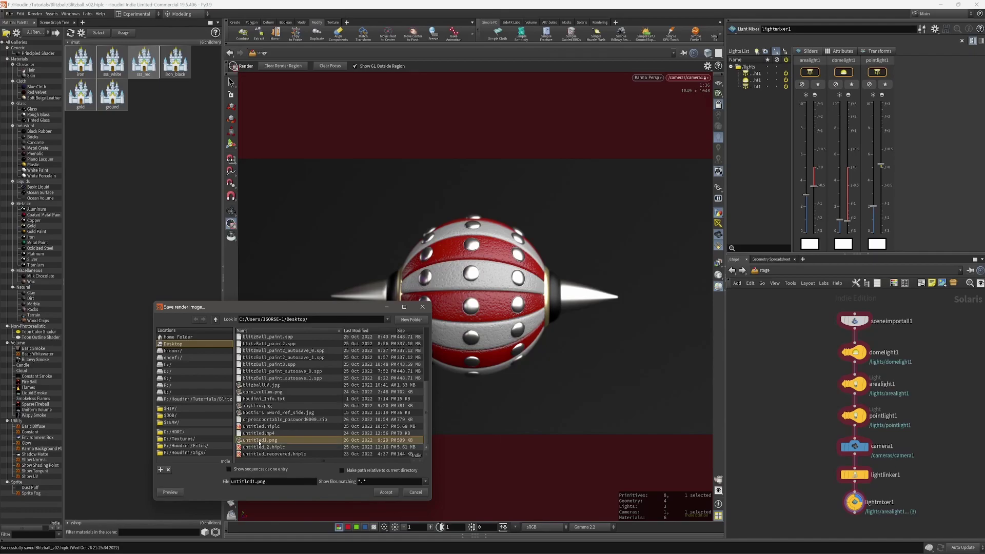
click(386, 493)
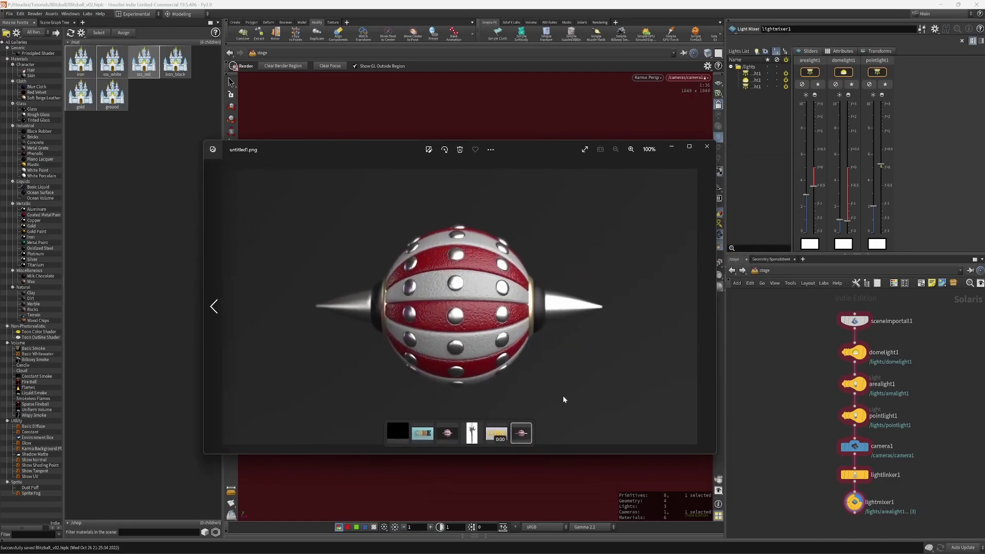
drag(720, 462, 761, 512)
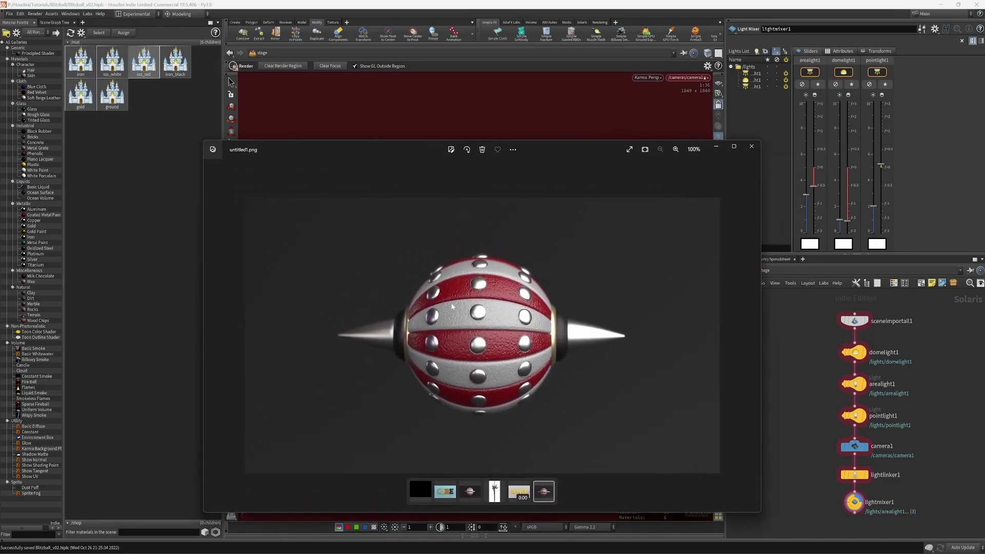
drag(545, 149, 553, 122)
Close Photos and add the Karma setup from the Rendering shelf, dismissing its error.
click(760, 122)
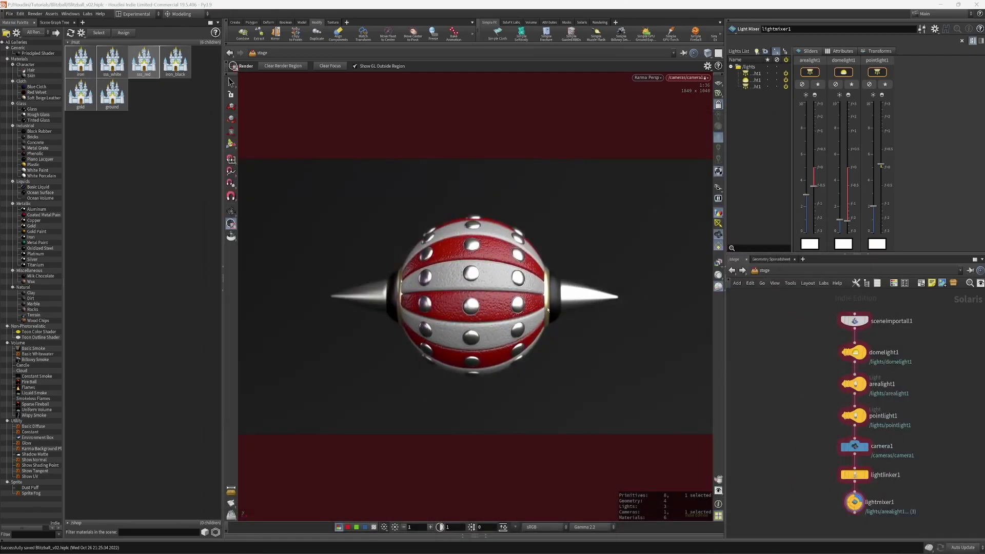
middle_drag(799, 416, 805, 313)
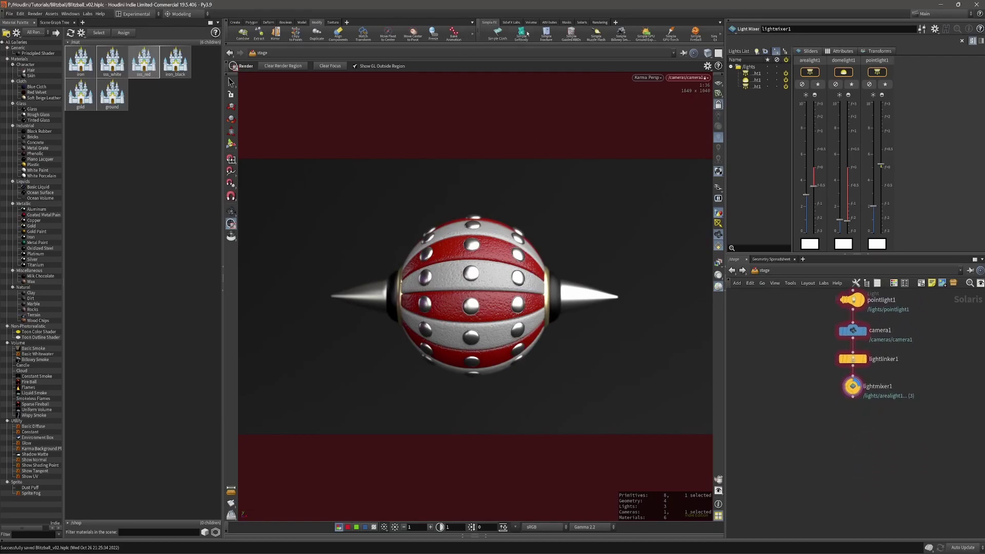
click(599, 22)
scroll(678, 35, down, 3)
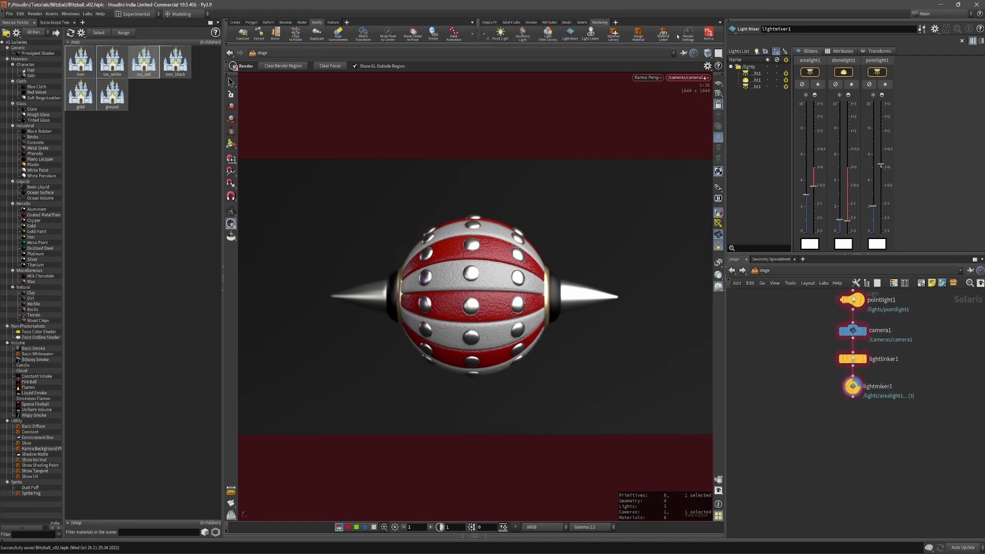
click(709, 34)
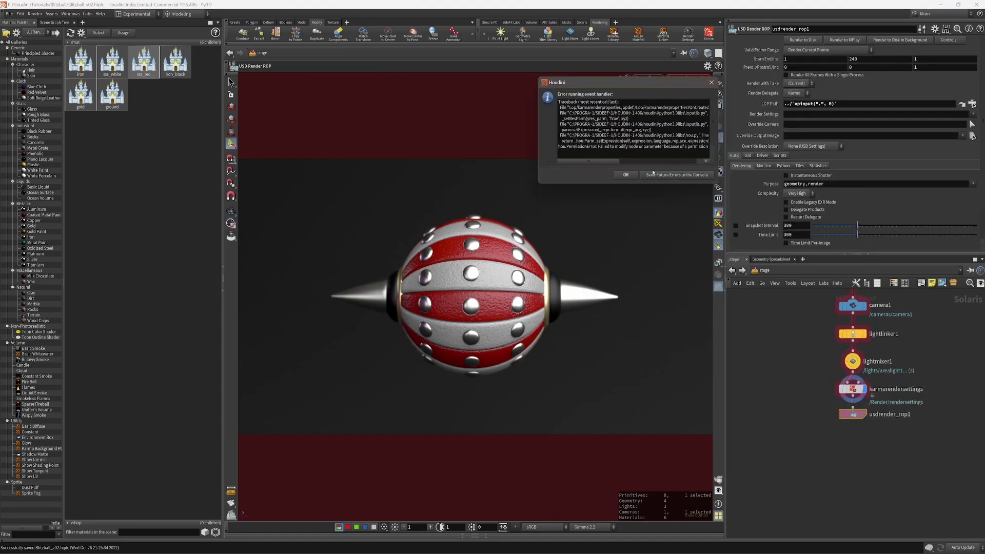
click(653, 173)
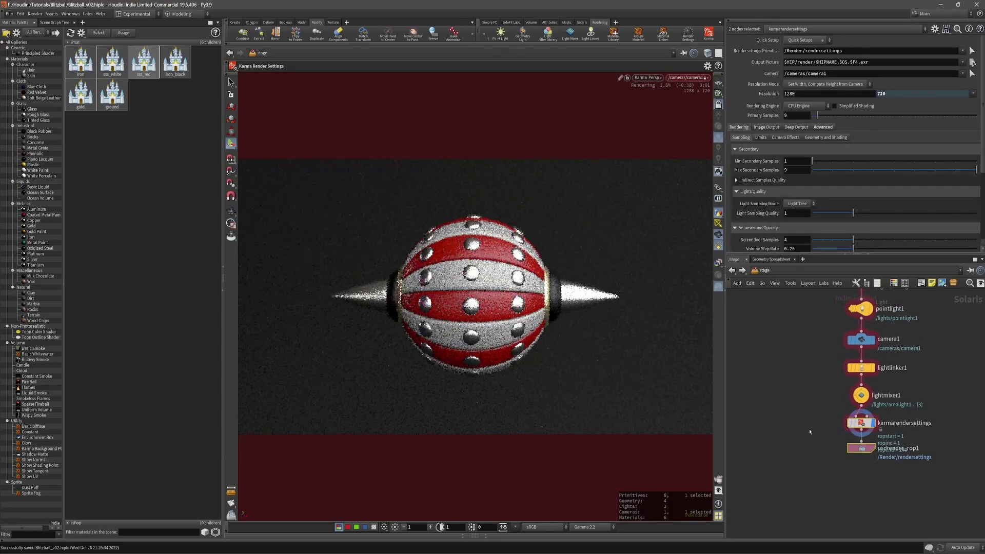
scroll(816, 403, up, 2)
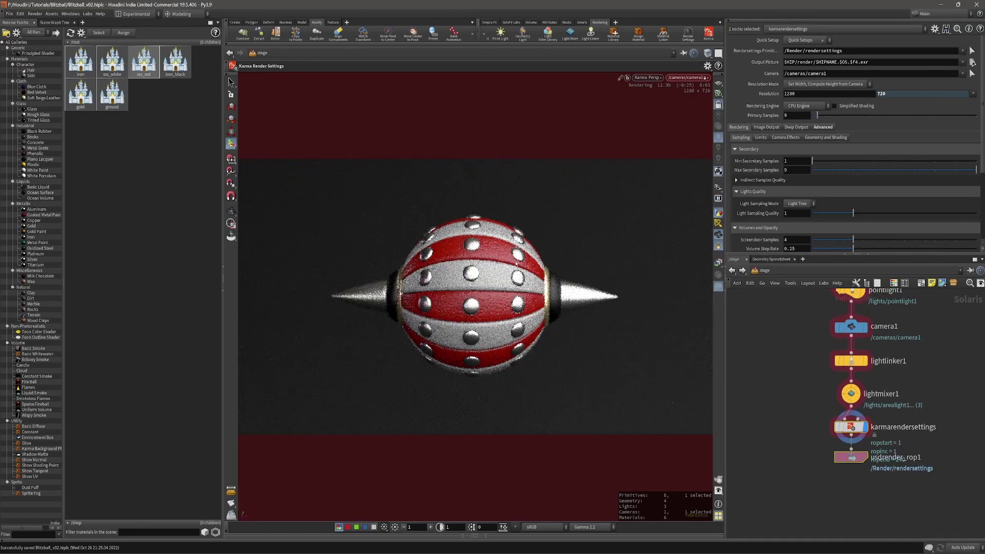
key(d)
drag(424, 176, 501, 214)
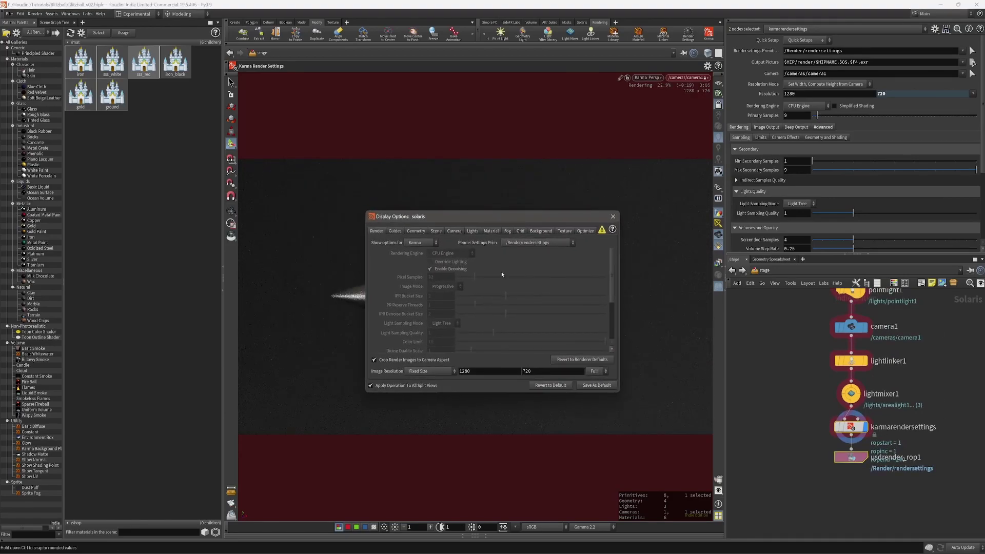
click(508, 243)
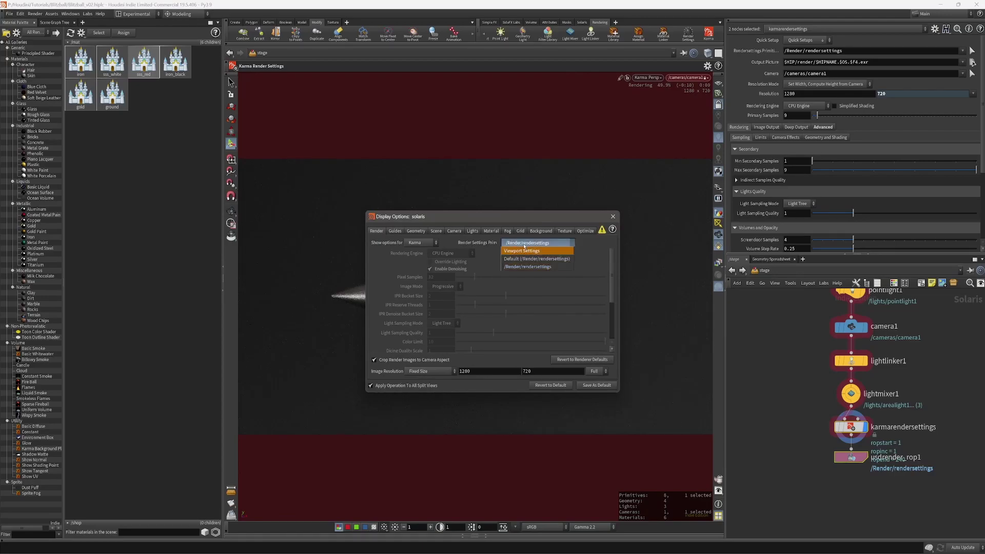
click(524, 250)
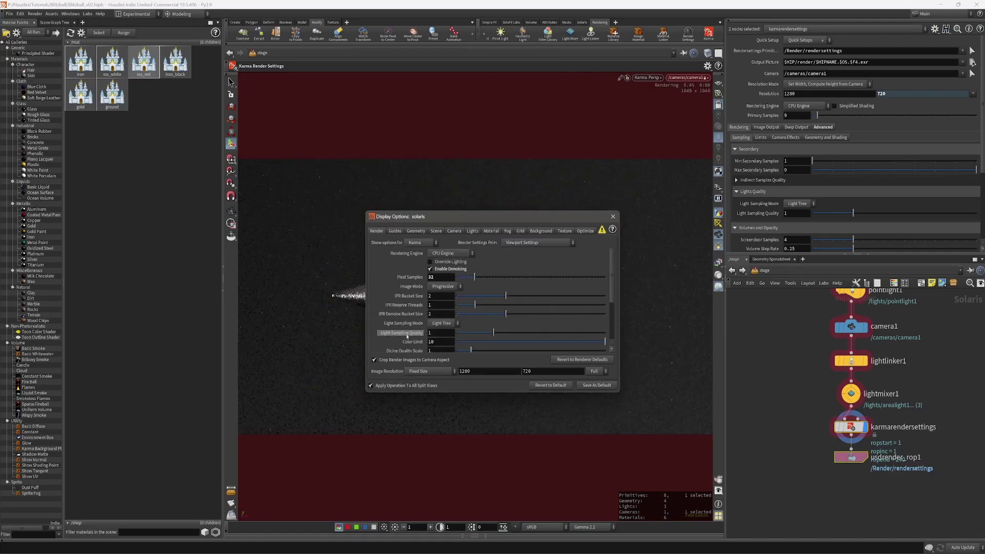
scroll(408, 337, down, 2)
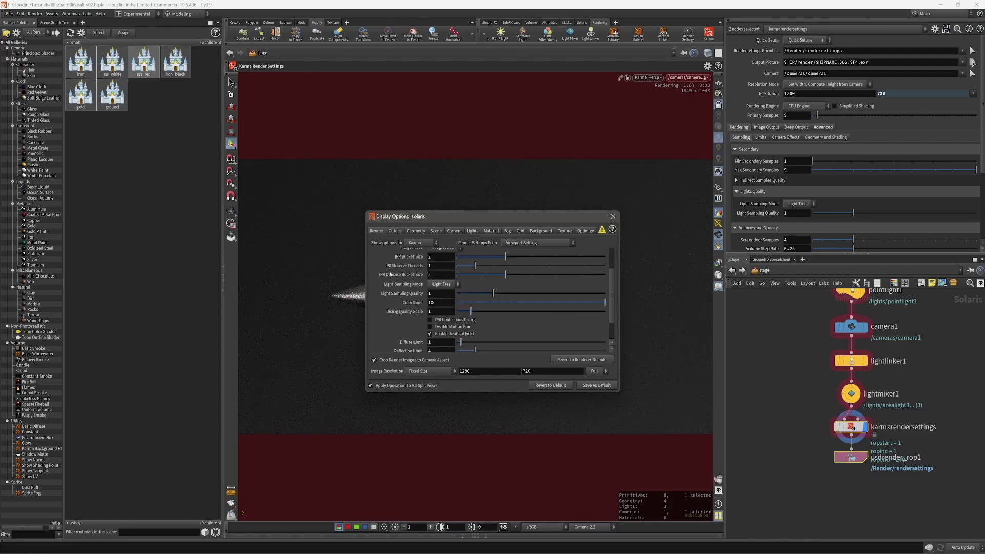
scroll(391, 275, down, 2)
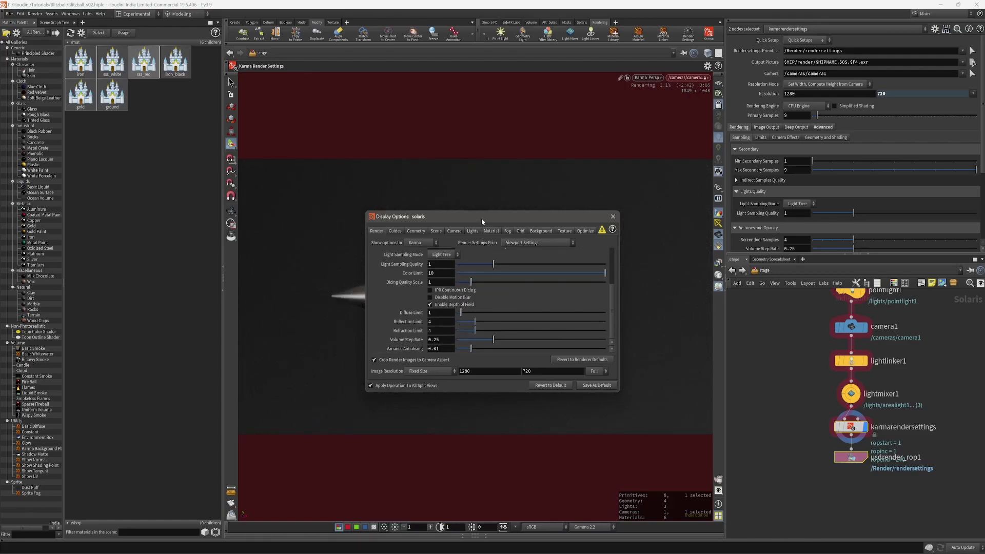
drag(482, 221, 434, 263)
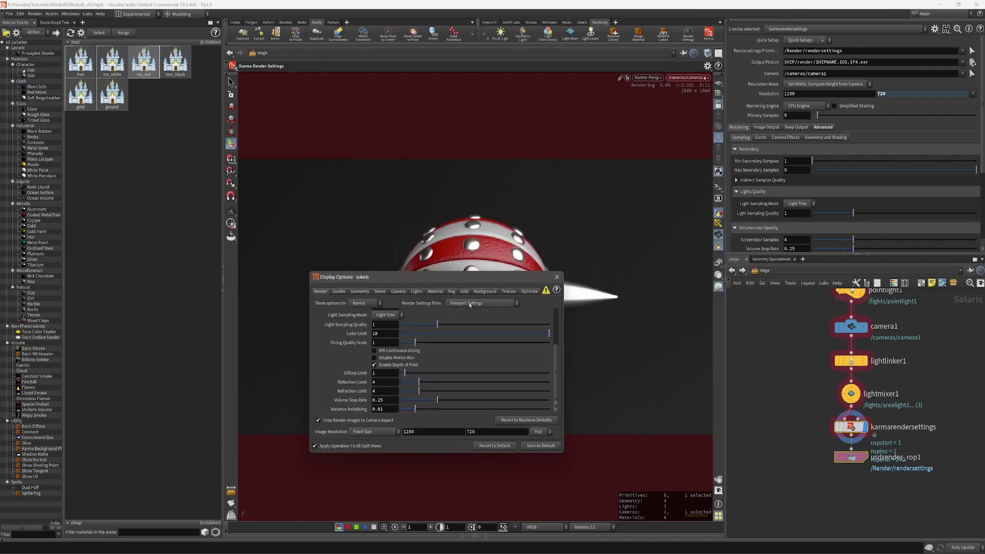
mouse_move(856, 433)
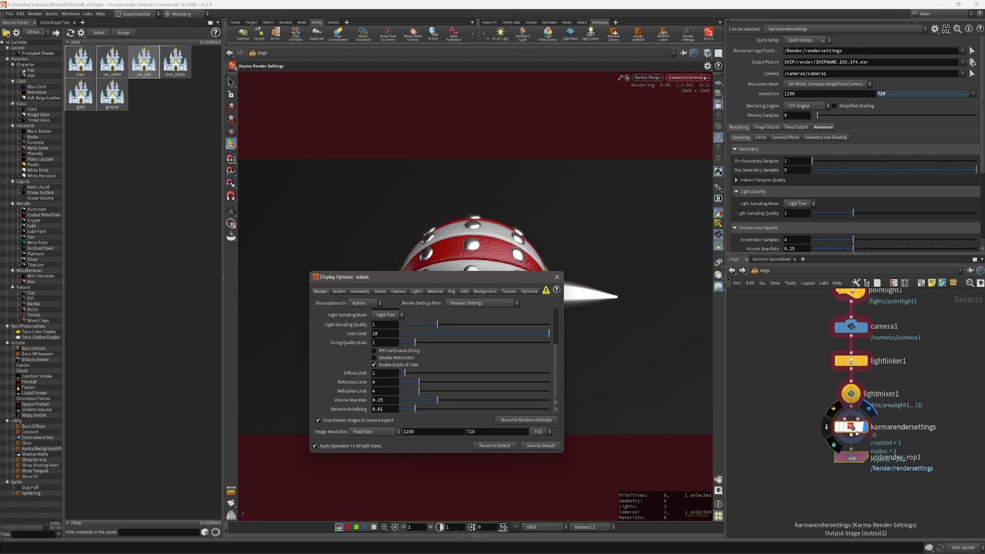
drag(852, 429, 852, 448)
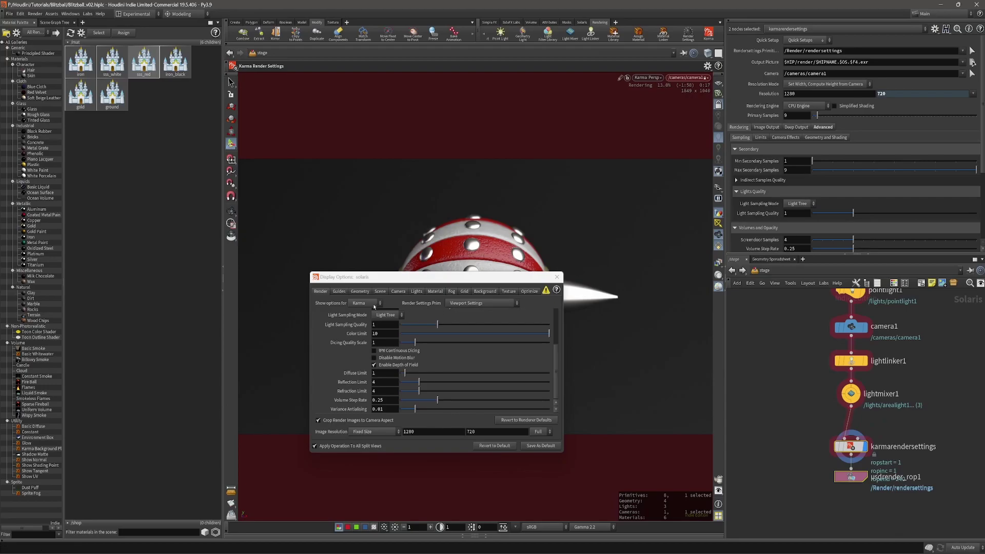
scroll(354, 354, up, 6)
click(487, 303)
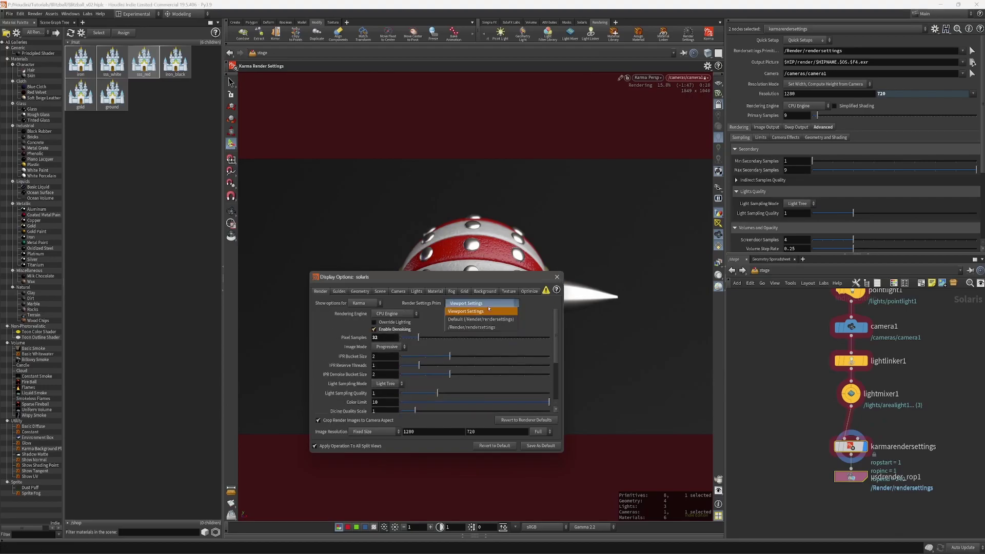
click(469, 328)
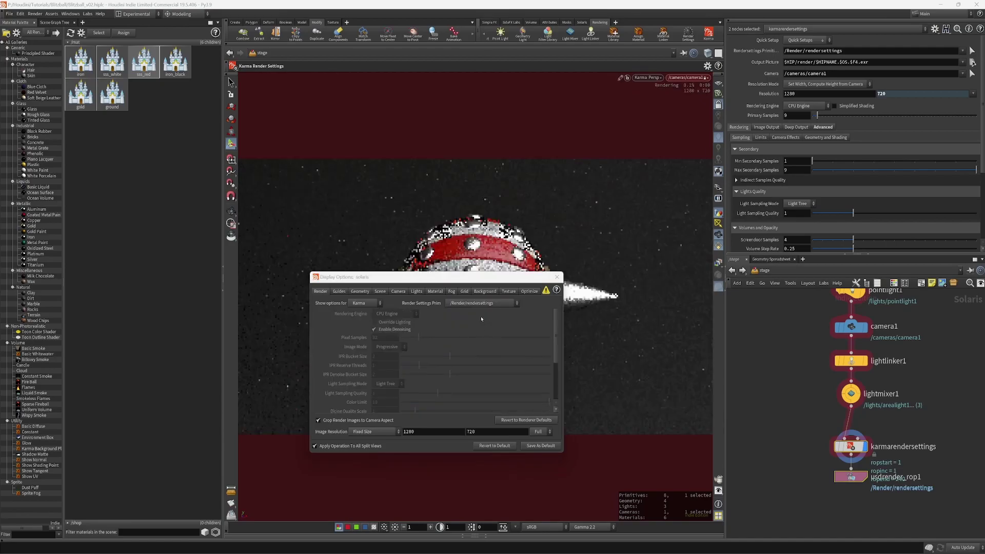
key(Escape)
key(d)
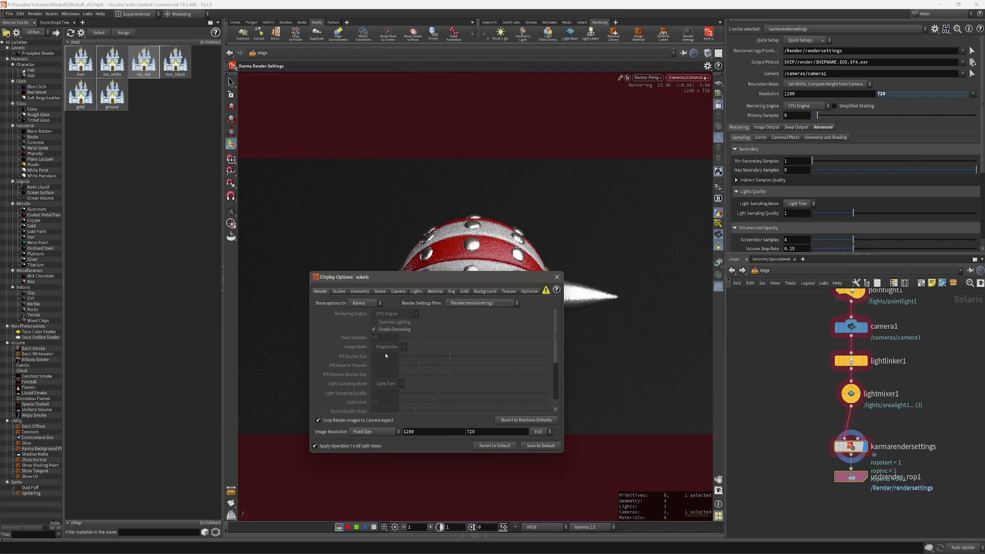
key(Escape)
click(851, 446)
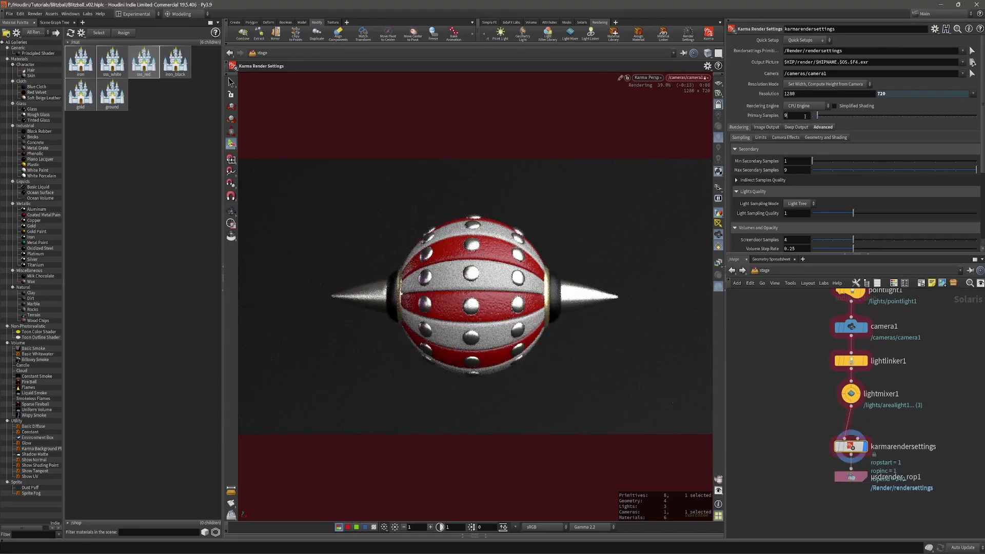
Set karmarendersettings Primary Samples to 128.
double_click(805, 116)
key(Return)
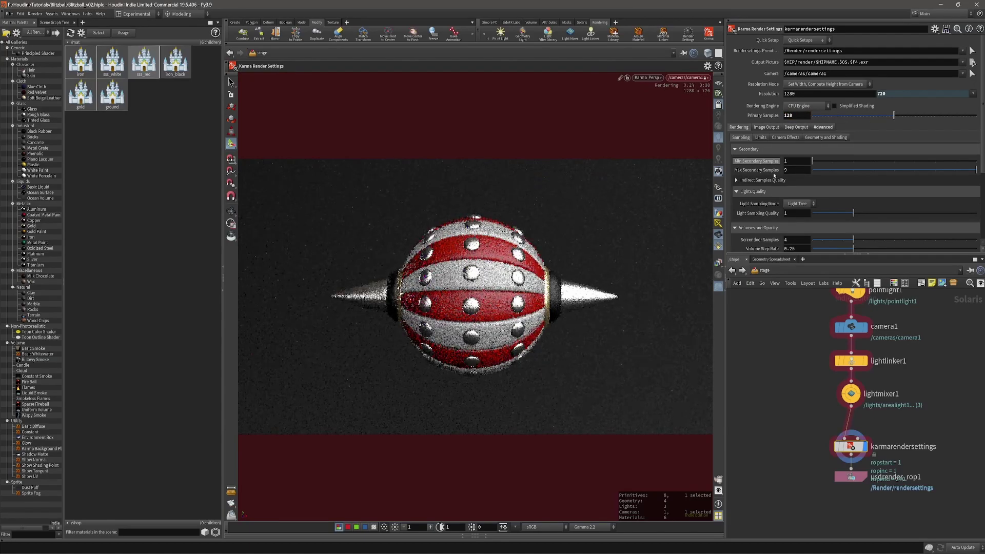
scroll(775, 198, down, 3)
scroll(769, 195, up, 3)
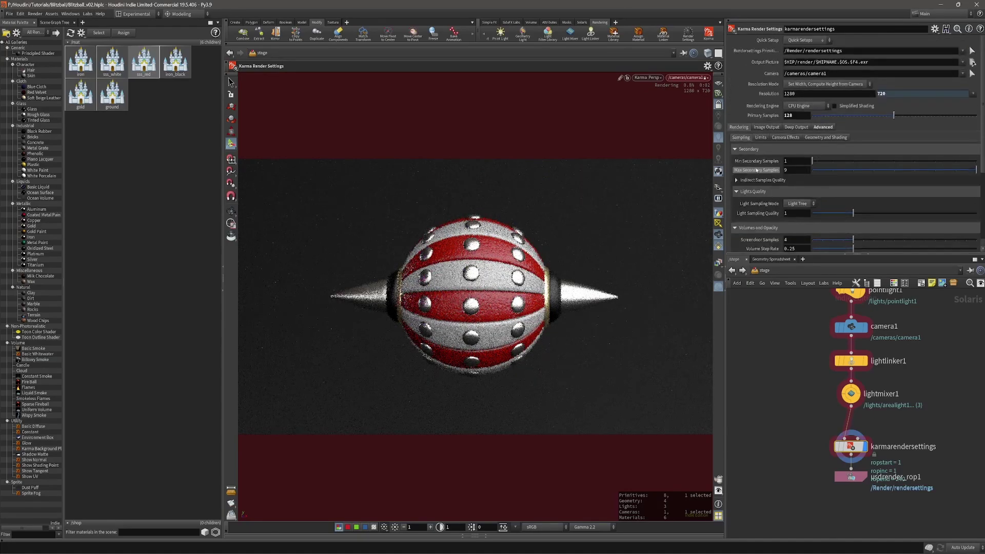
Set Dicing Quality Scale to 1.5 under Advanced > Geometry and Shading > Dicing.
click(760, 138)
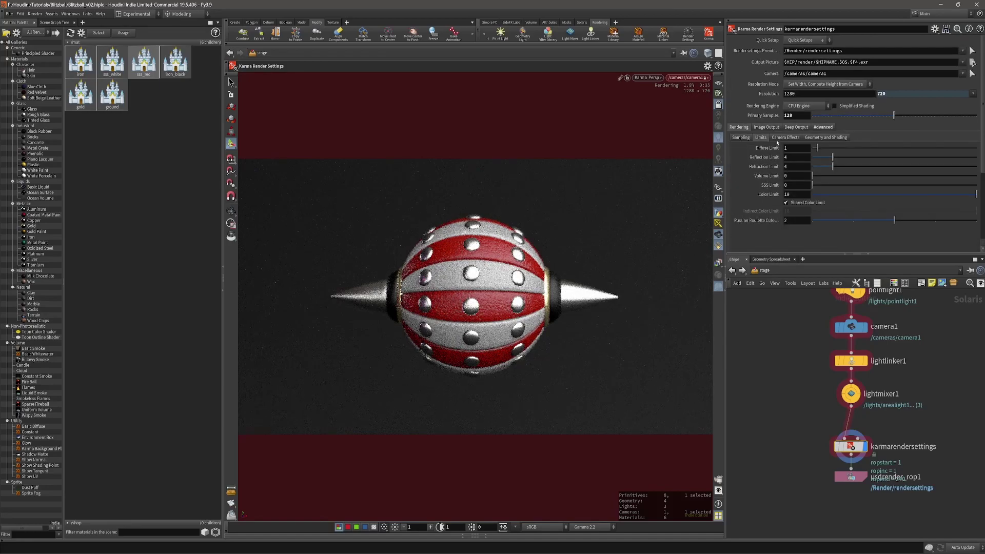
click(785, 138)
click(809, 138)
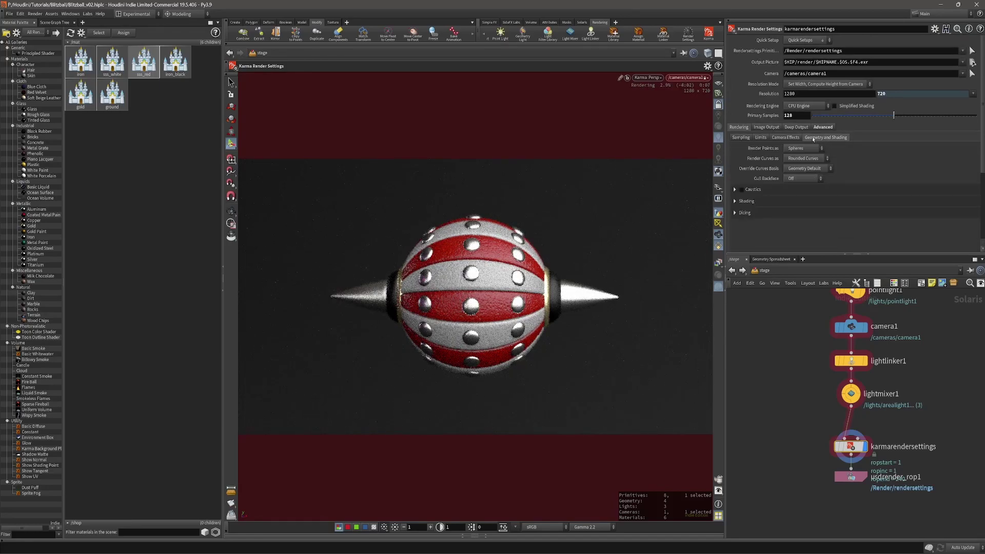
click(739, 213)
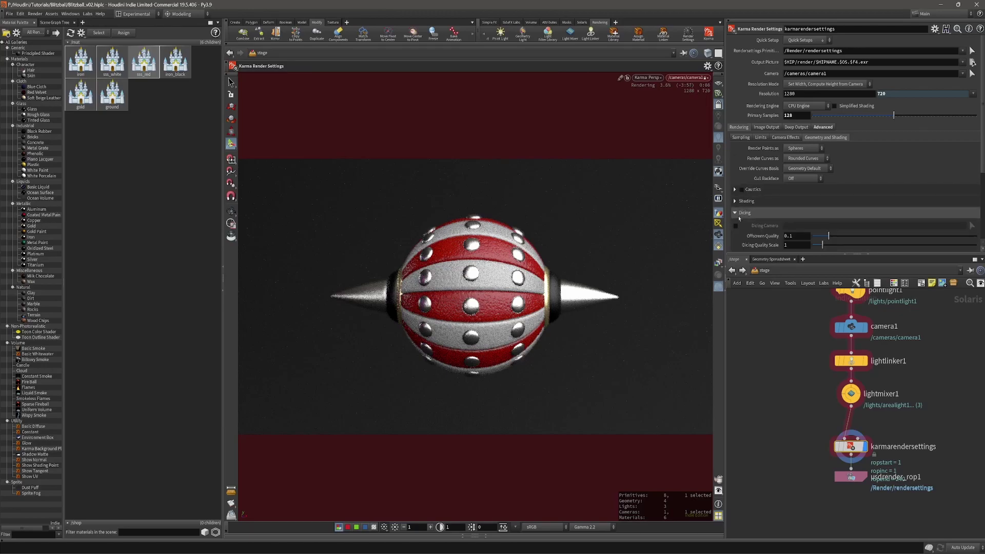
scroll(793, 227, down, 1)
click(785, 216)
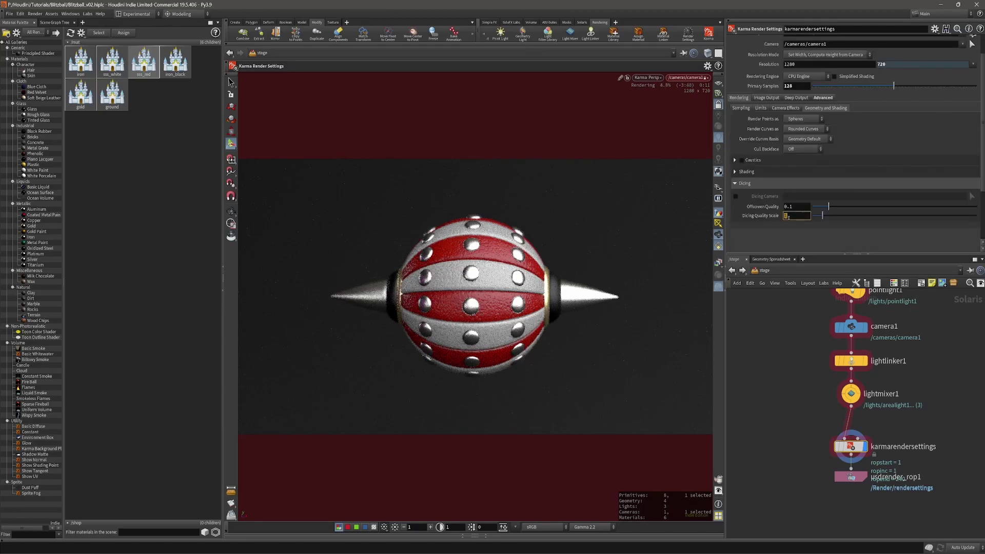
click(788, 216)
text(.5)
key(Return)
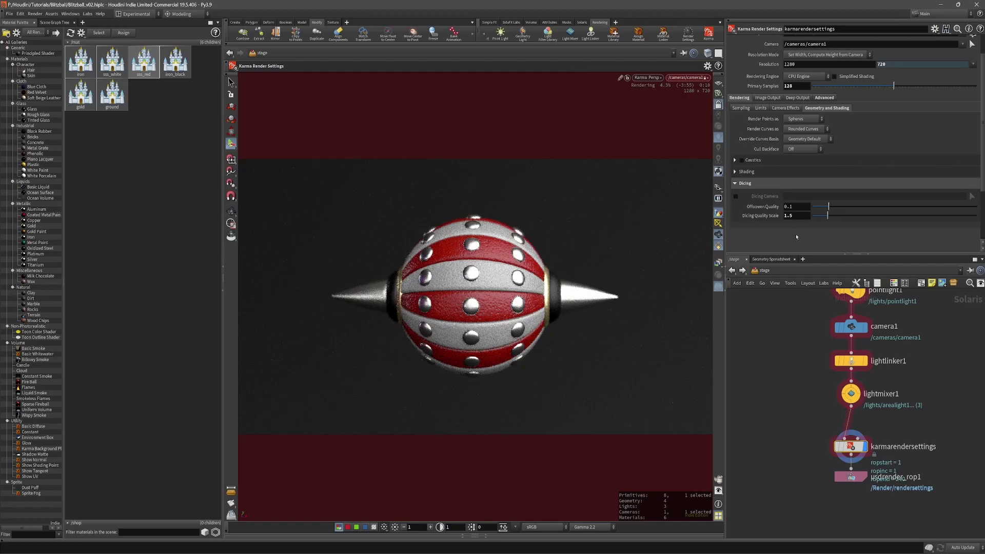
Set the Denoiser to Intel OIDN under Image Output > Filters.
scroll(852, 146, up, 1)
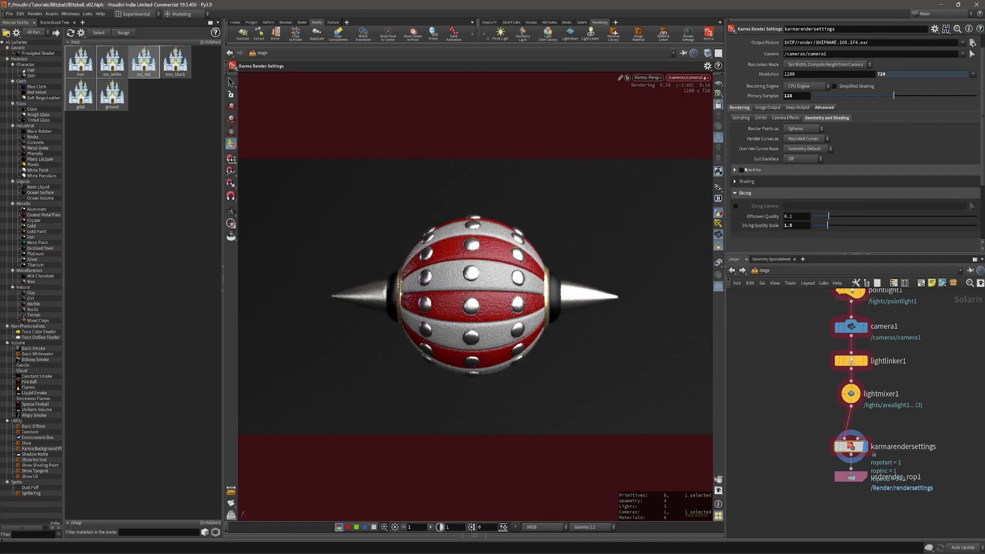
scroll(855, 146, up, 1)
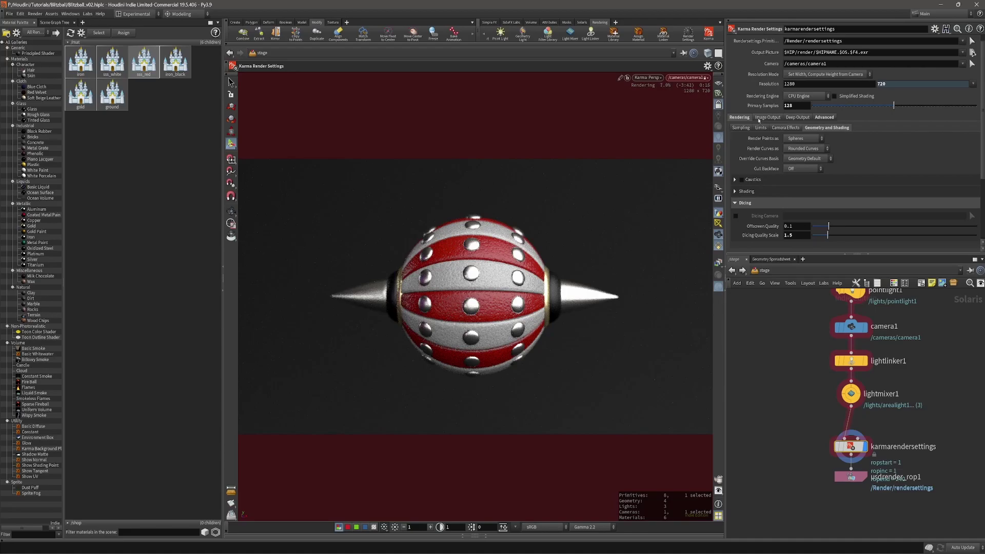
click(759, 118)
click(826, 151)
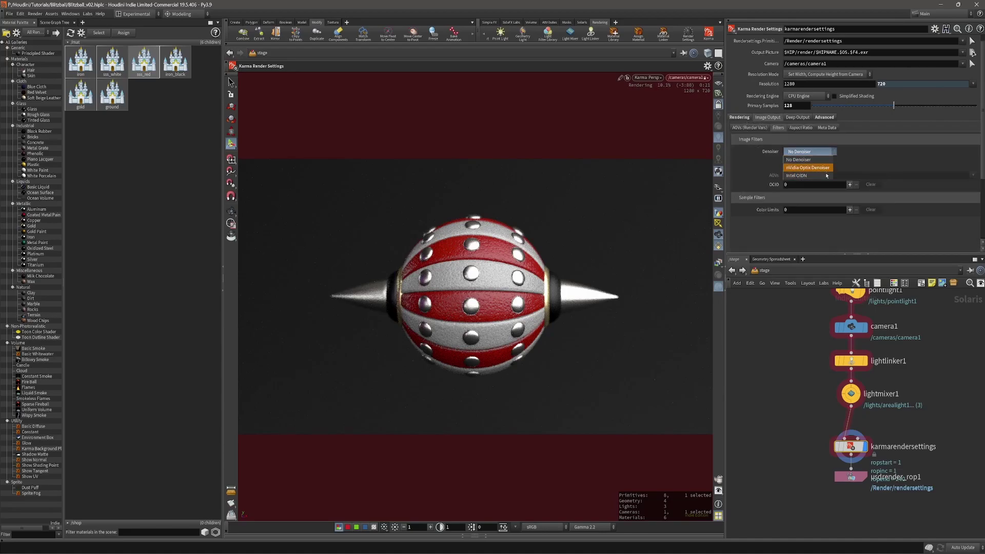
click(804, 176)
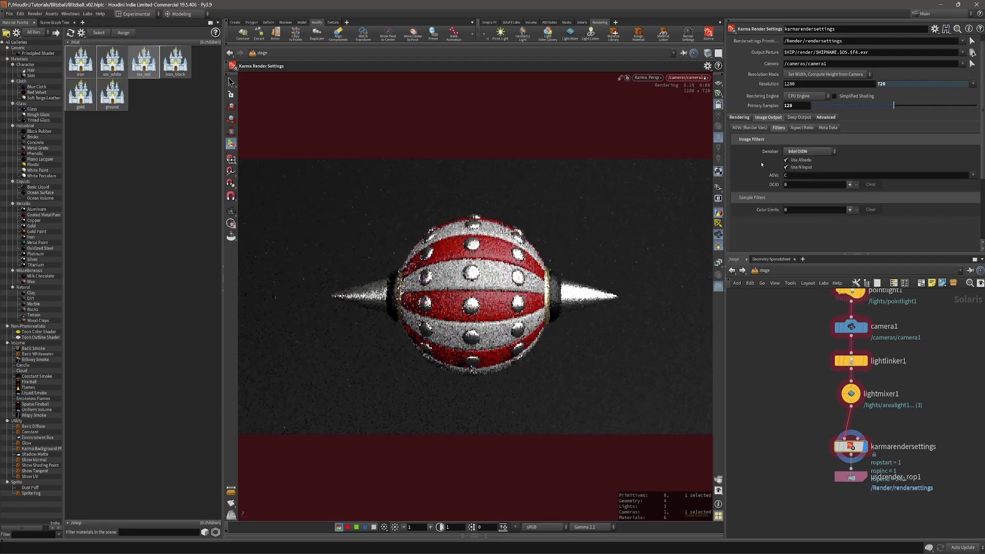
click(801, 129)
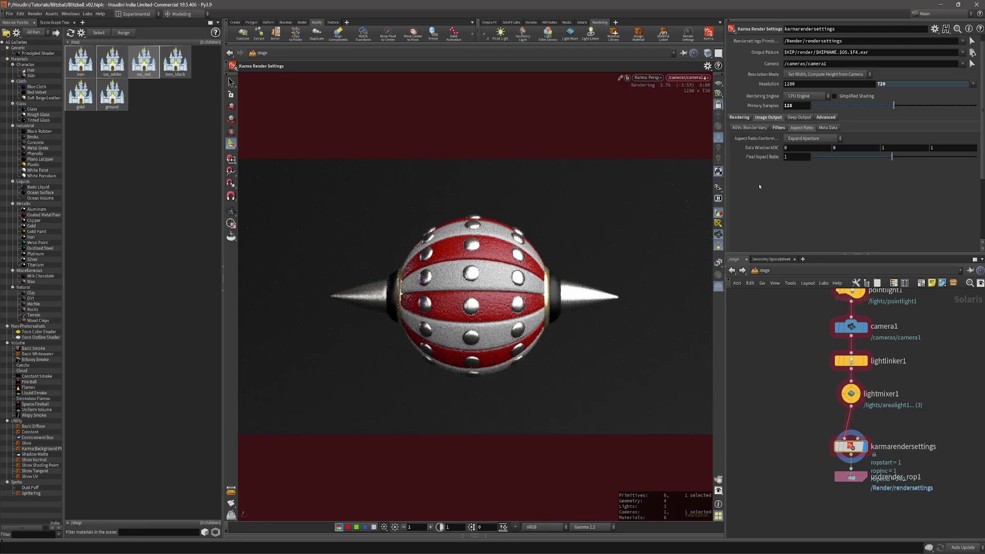
Apply the Optimization AOVs quick setup in the AOVs (Render Vars) tab.
click(743, 128)
scroll(771, 200, down, 4)
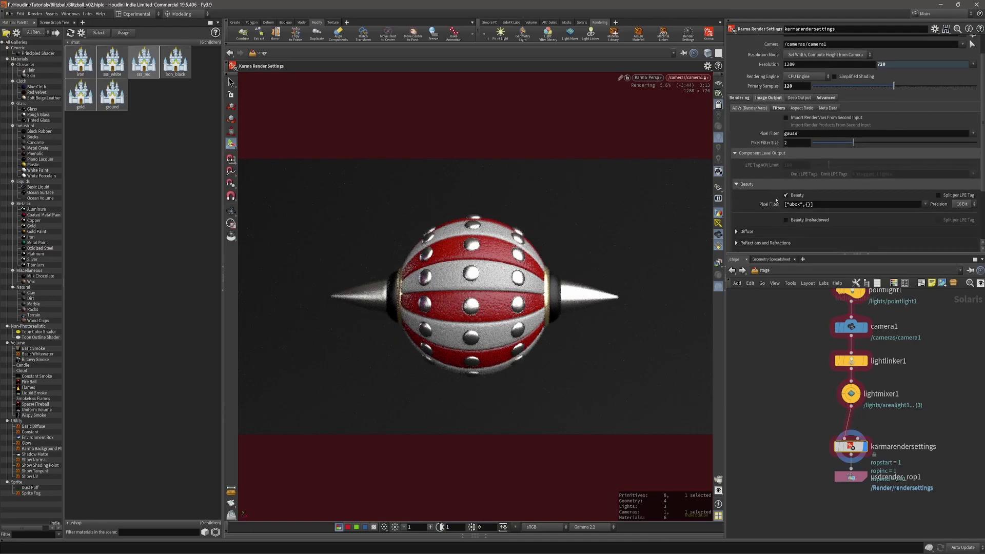
scroll(771, 200, up, 4)
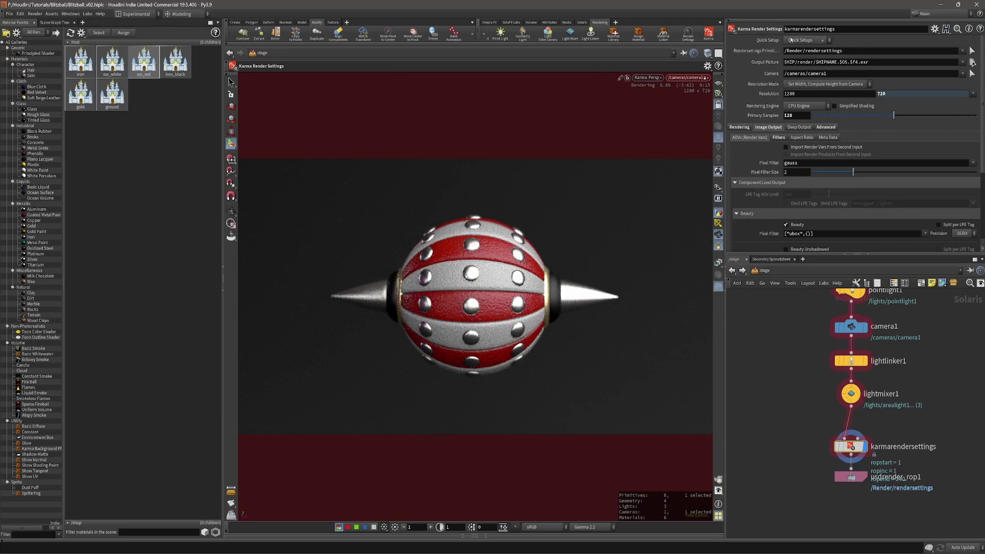
click(823, 41)
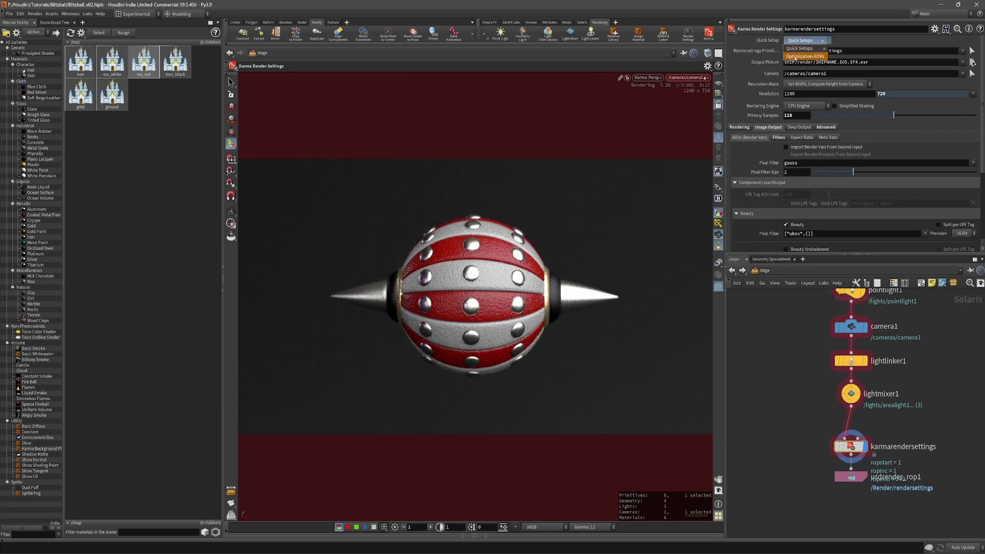
click(807, 57)
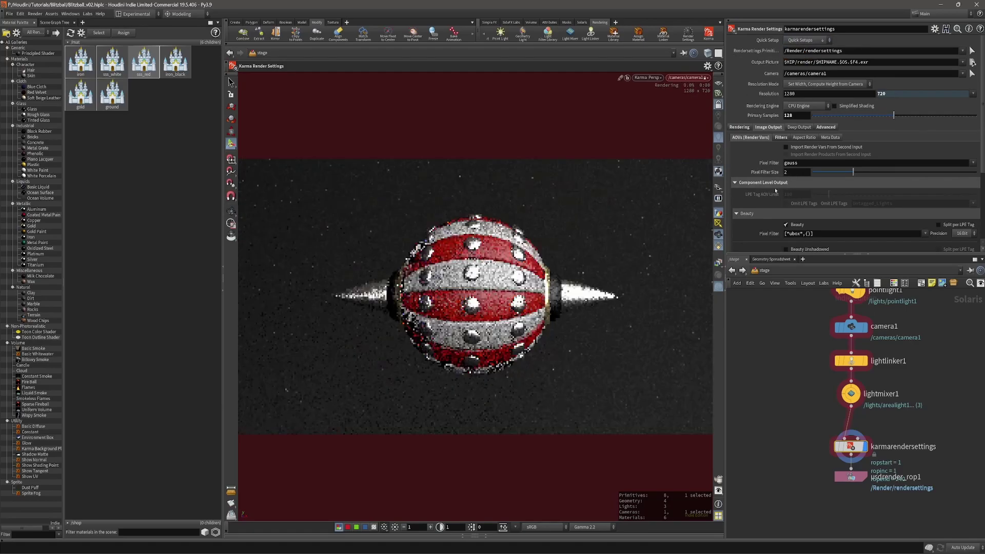
scroll(786, 179, down, 5)
scroll(773, 189, up, 5)
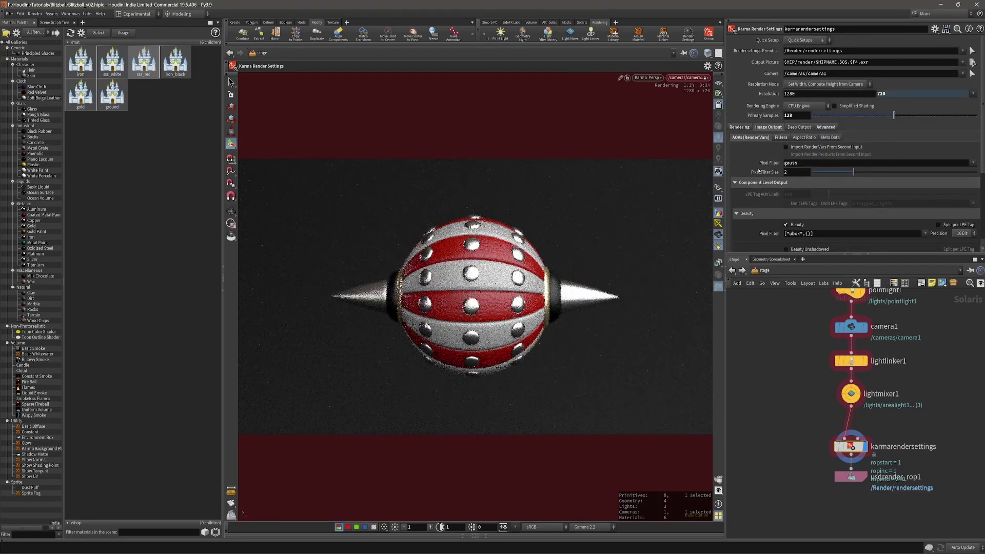
Expand the Lights and Emission, SSS and Albedo pass folders to review them.
scroll(740, 176, down, 4)
scroll(741, 177, down, 8)
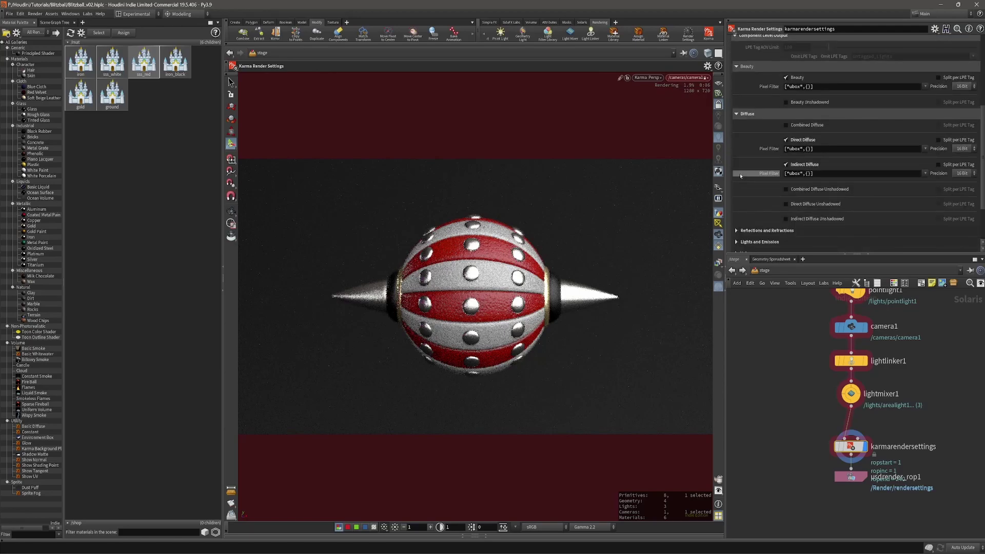
scroll(747, 195, down, 1)
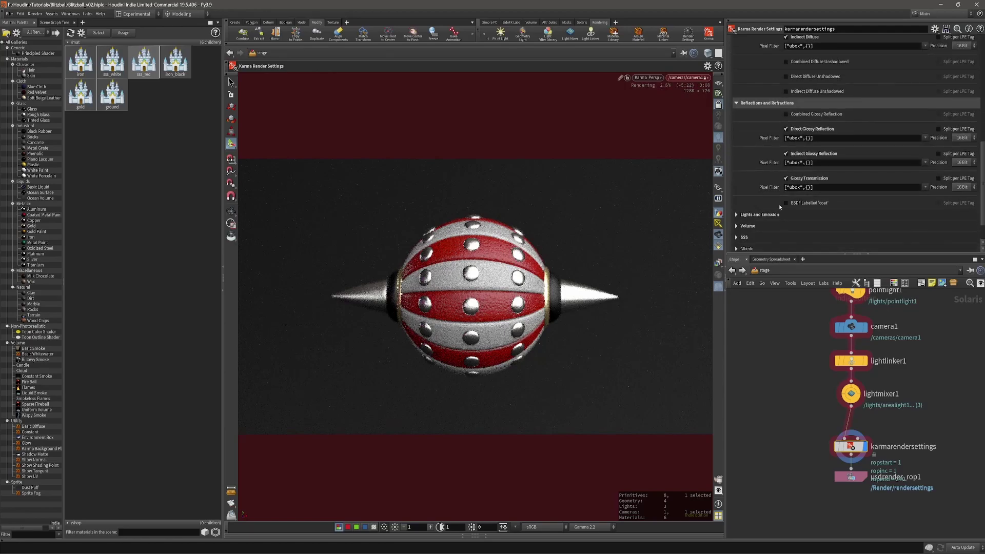
click(751, 213)
scroll(753, 194, down, 5)
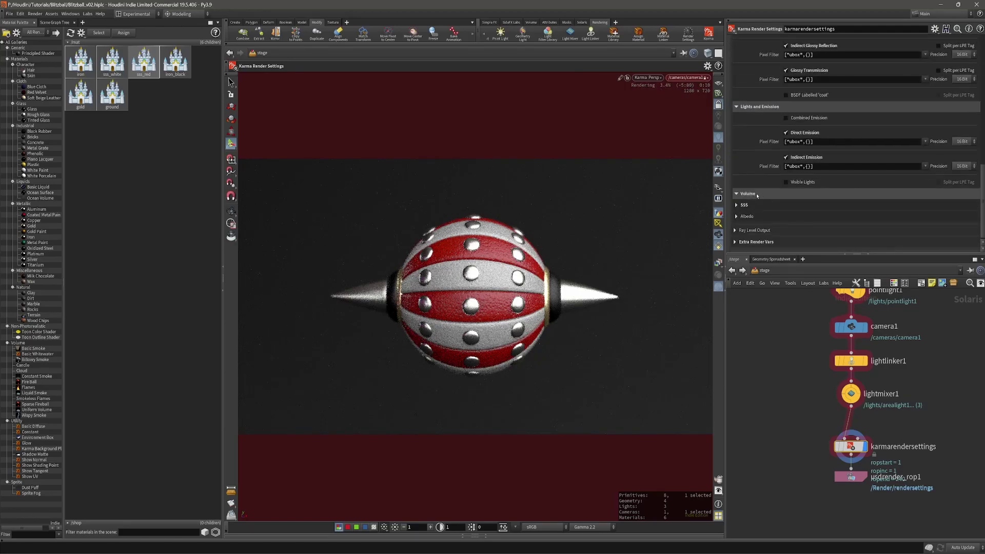
scroll(749, 200, down, 3)
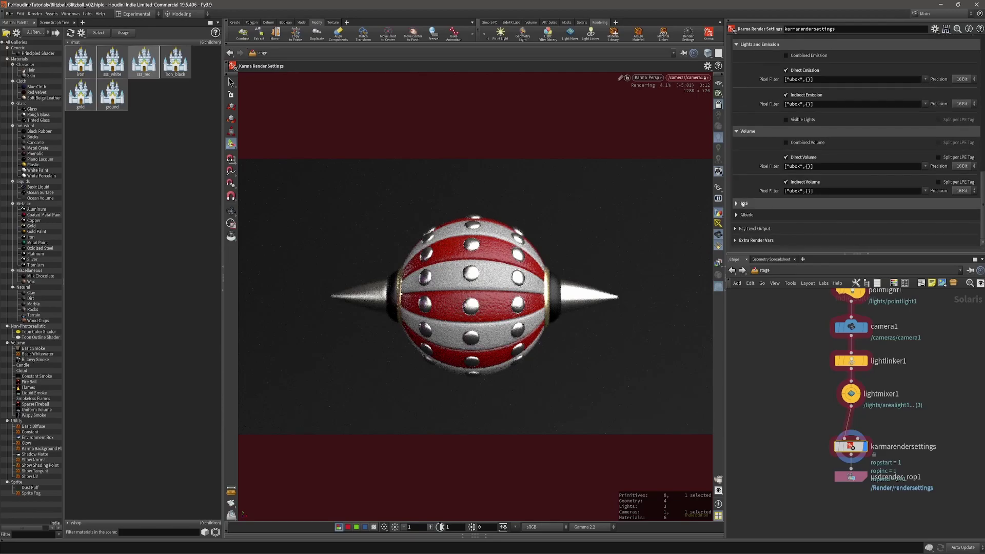
click(743, 204)
click(744, 216)
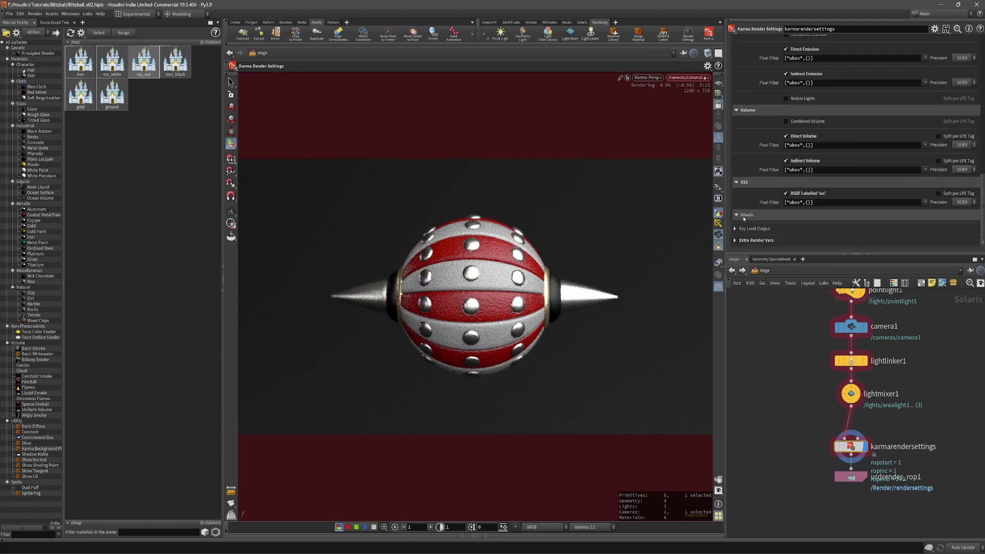
Review Geometry and Shading options, then move usdrender_rop1 lower in the network.
scroll(749, 198, up, 10)
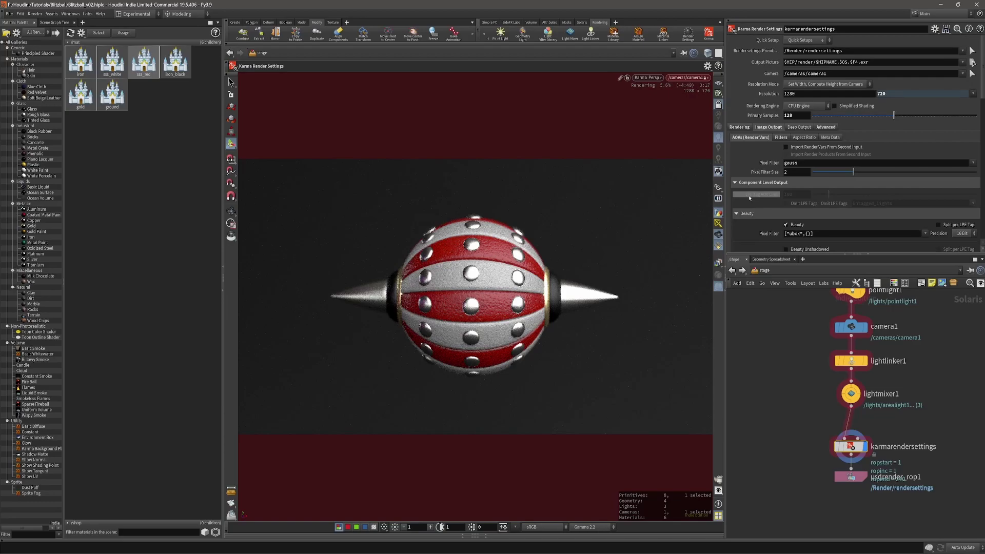
click(739, 127)
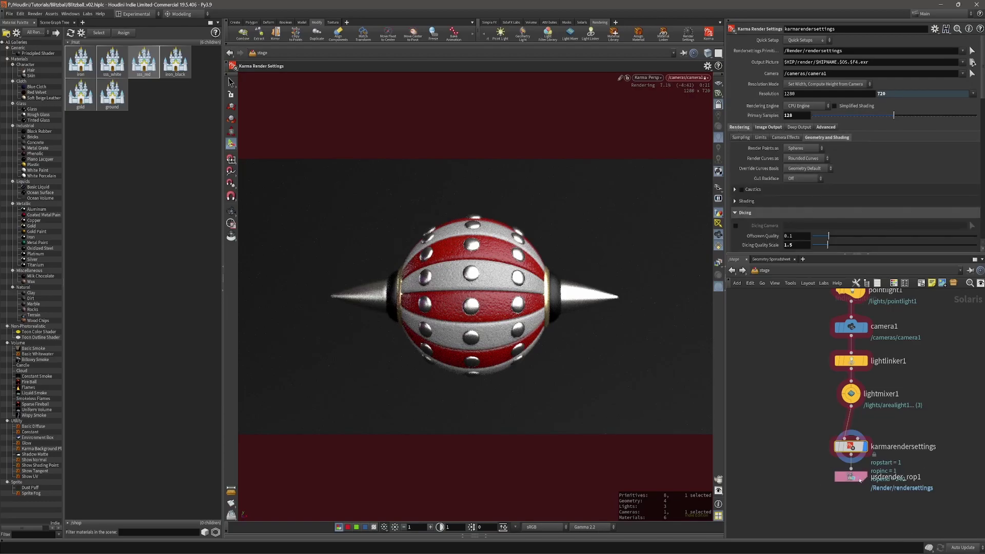
drag(851, 481, 850, 506)
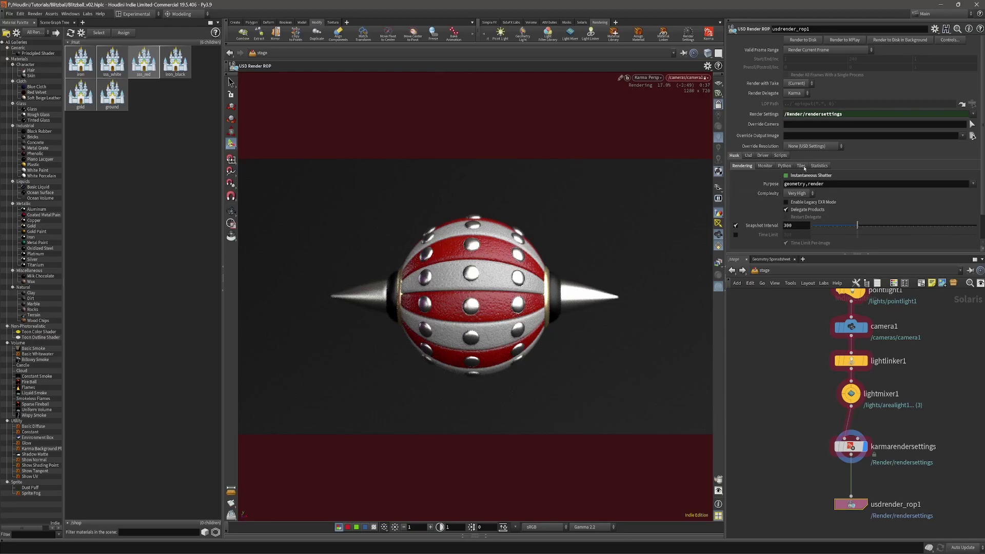
click(765, 165)
click(785, 166)
click(801, 166)
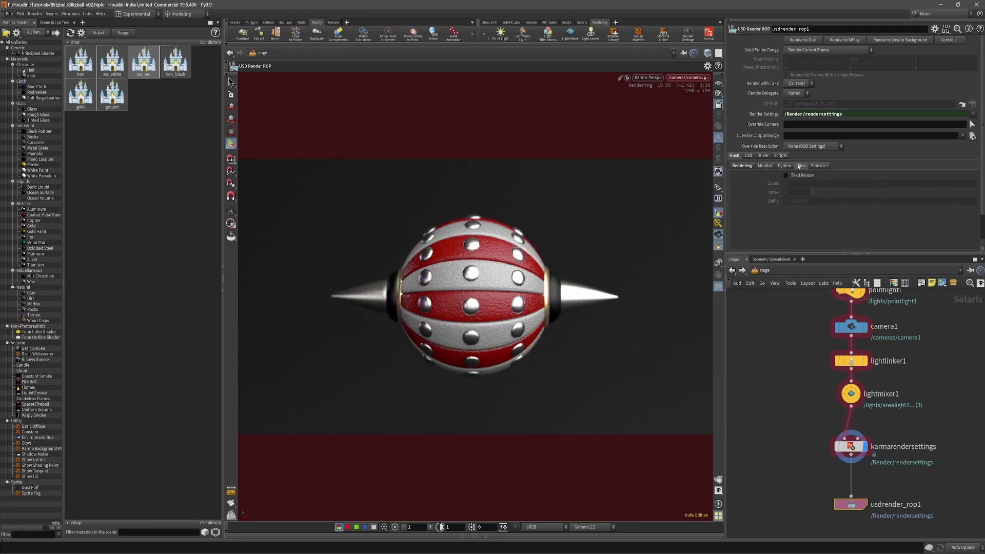
click(823, 167)
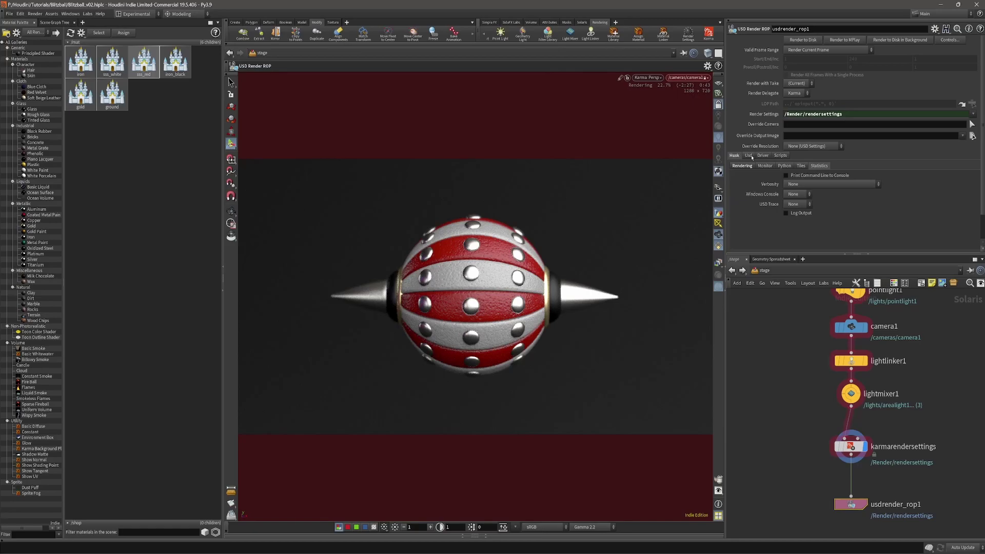
click(750, 156)
click(763, 156)
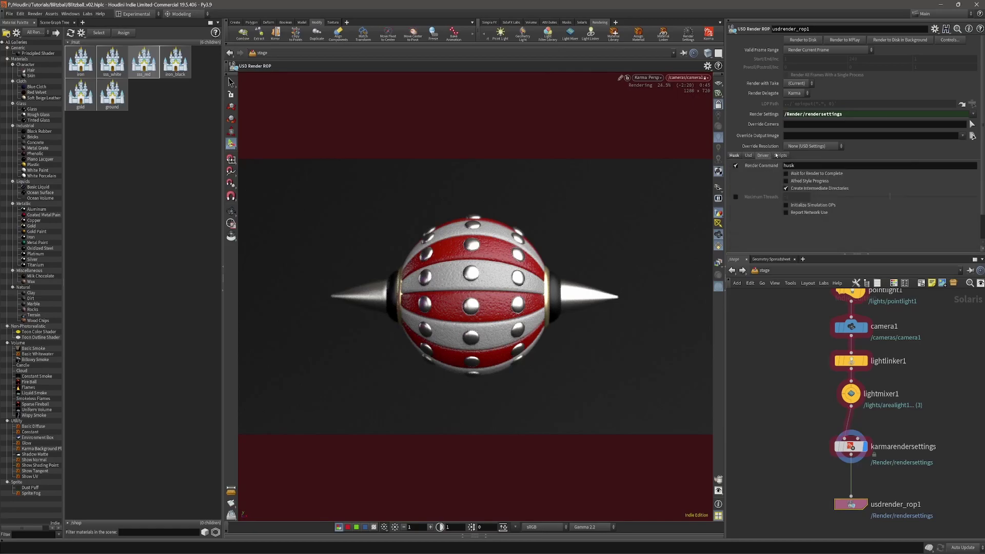
click(778, 156)
click(735, 156)
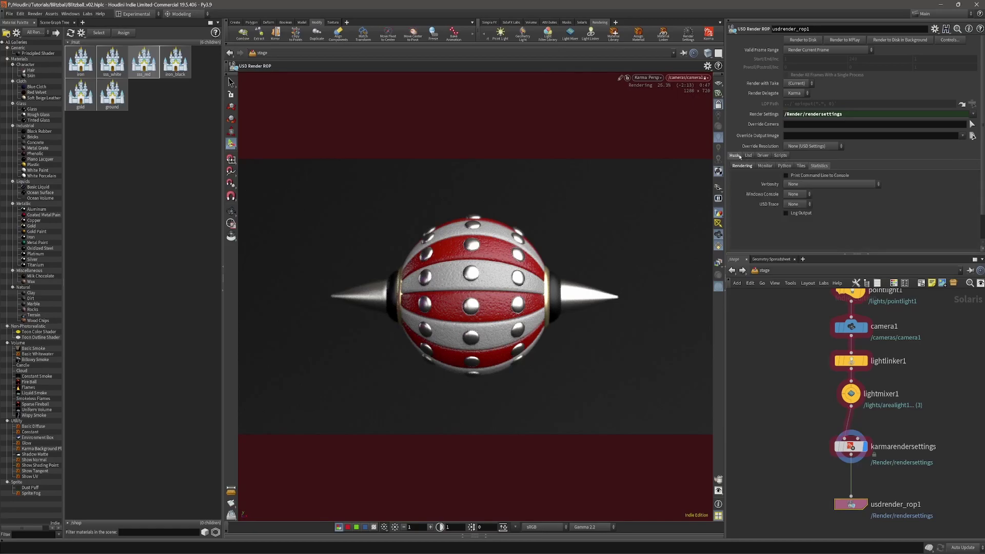
click(846, 184)
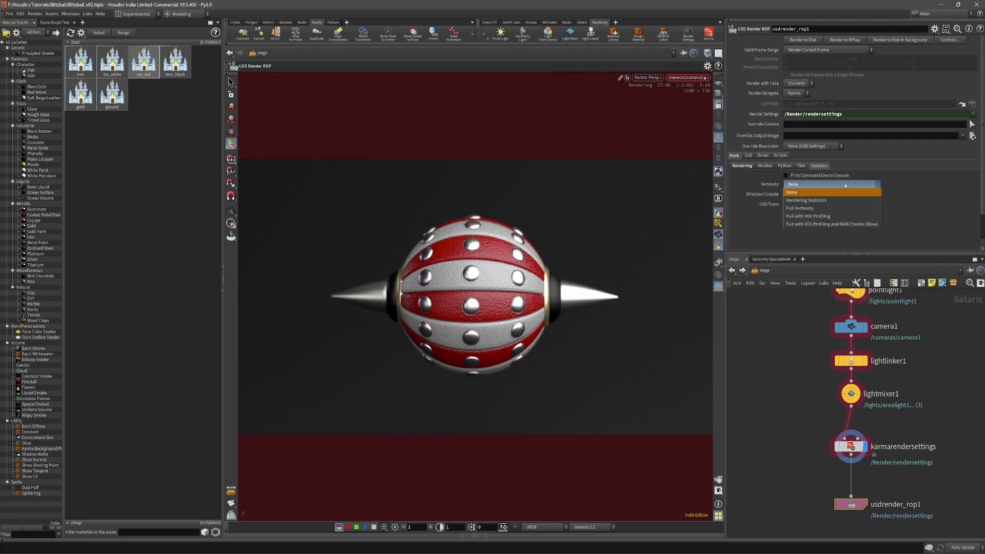
click(845, 185)
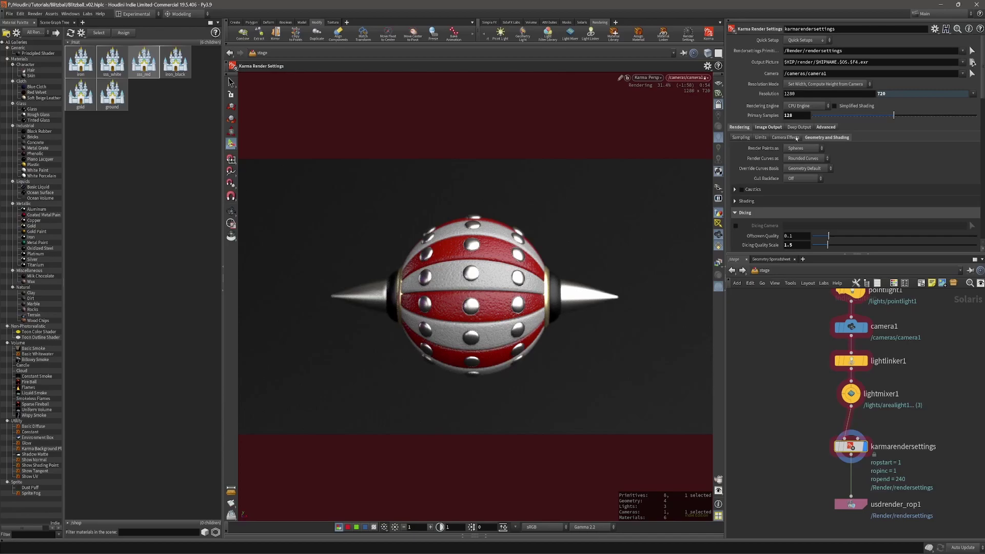
Set EXR Compression to DWA-B, Lossy and Fast (256-scanline block) in Image Output > Meta Data.
click(774, 138)
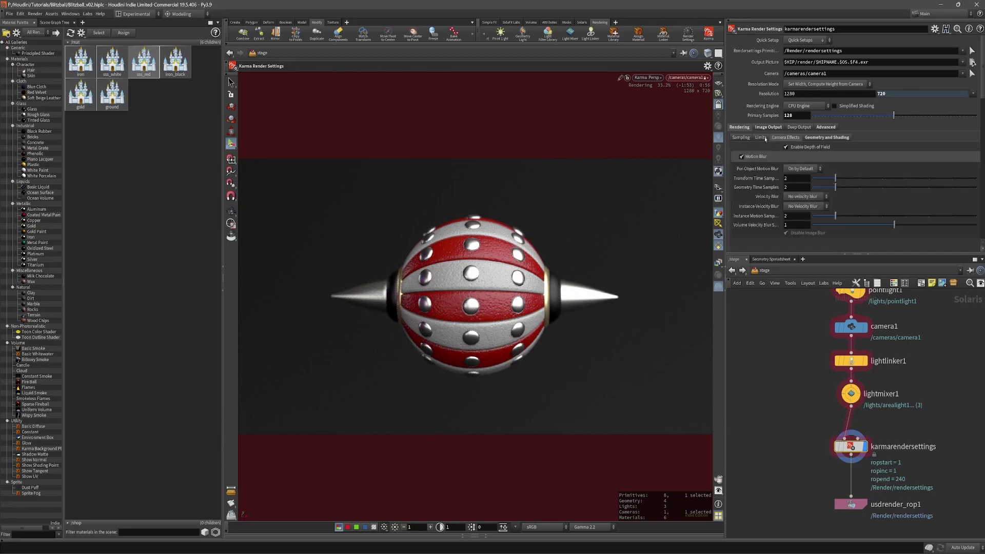
click(765, 127)
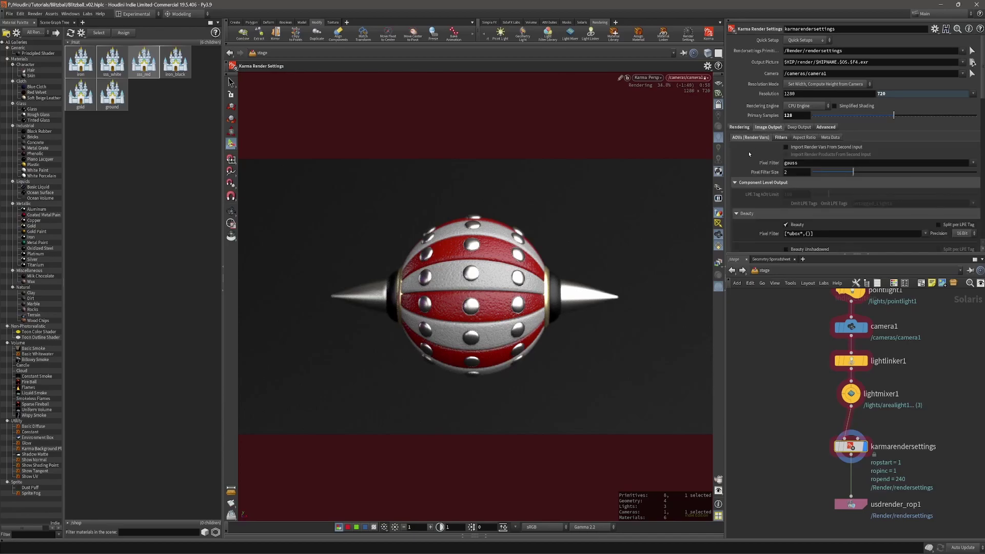
click(781, 137)
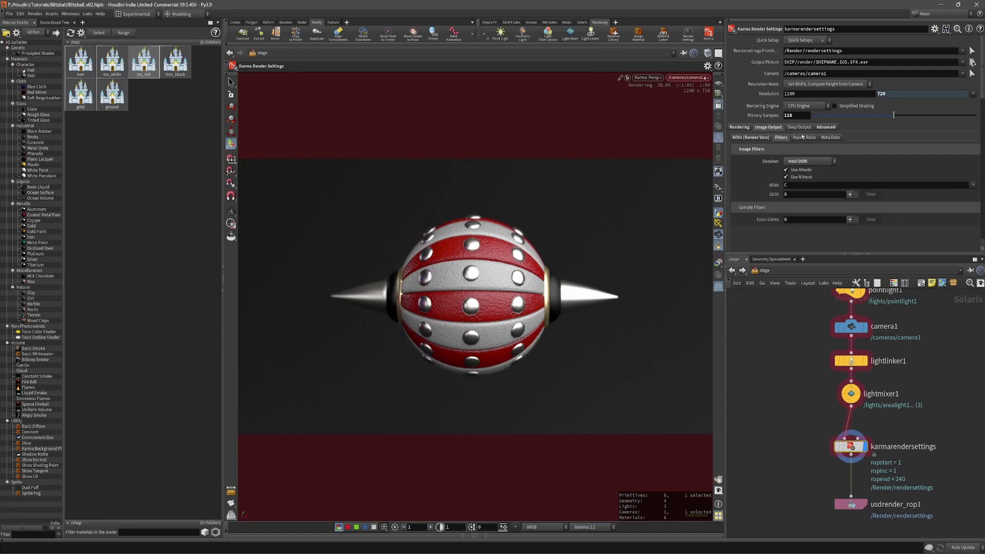
click(803, 137)
click(831, 138)
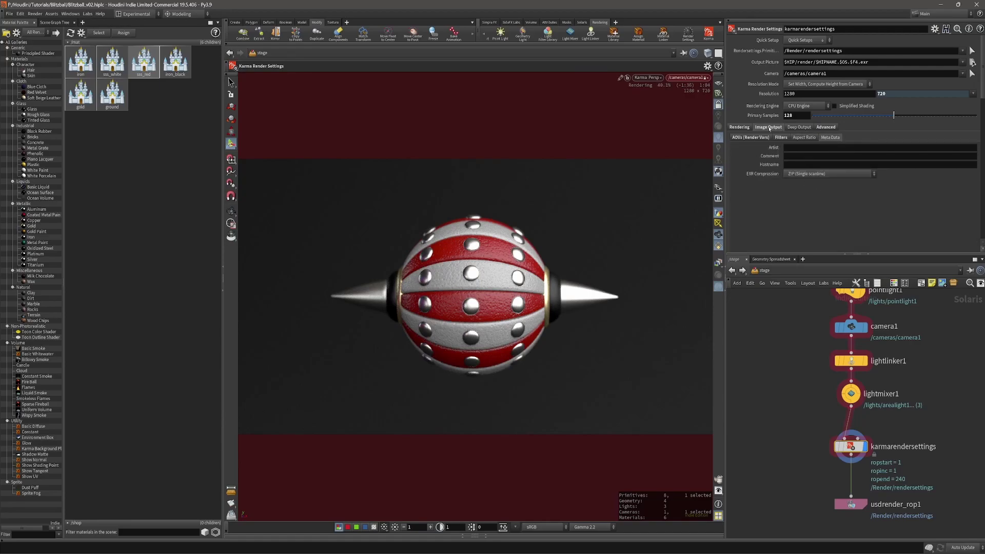
click(803, 174)
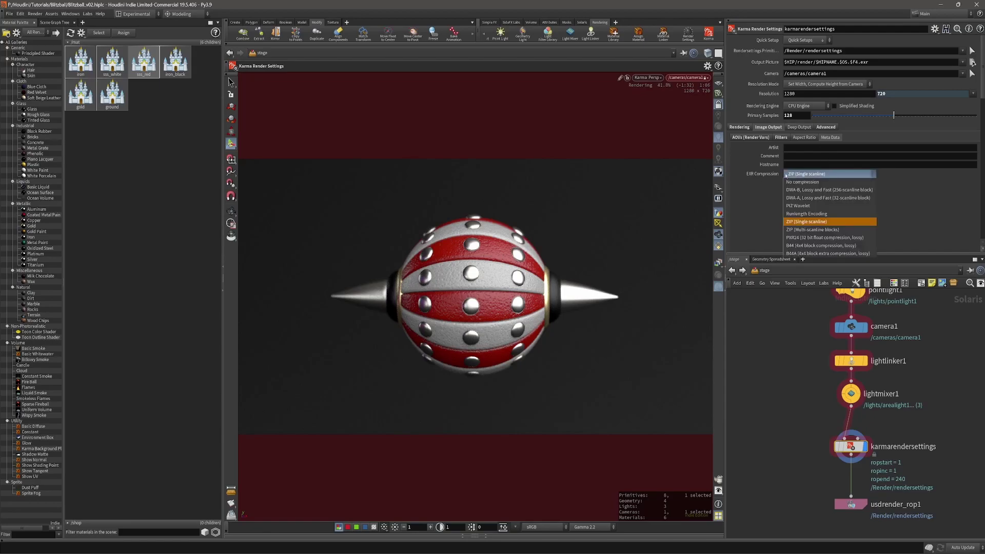
click(849, 193)
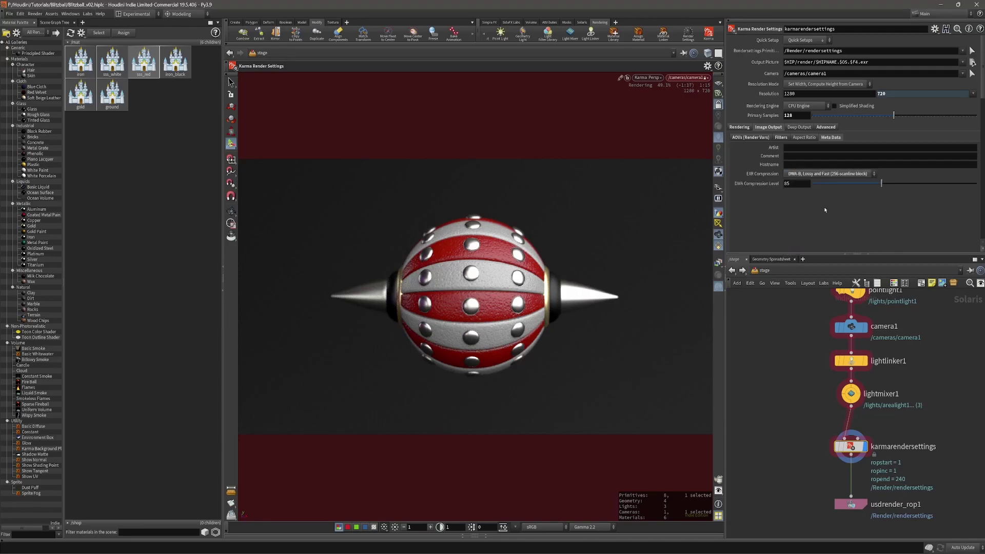
Show the Karma ray Limits settings and check the resolution presets, keeping 1280×720.
click(745, 128)
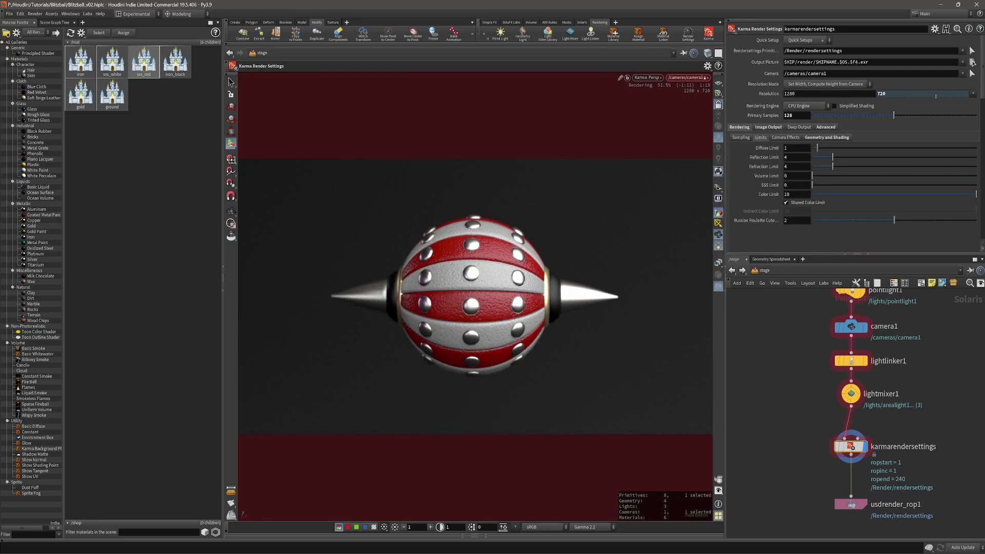
click(973, 94)
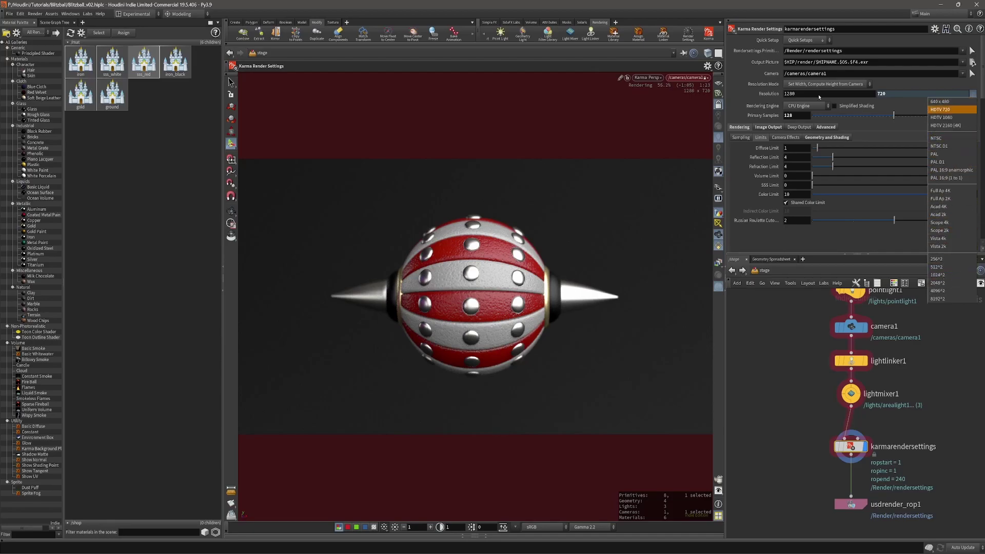
click(737, 135)
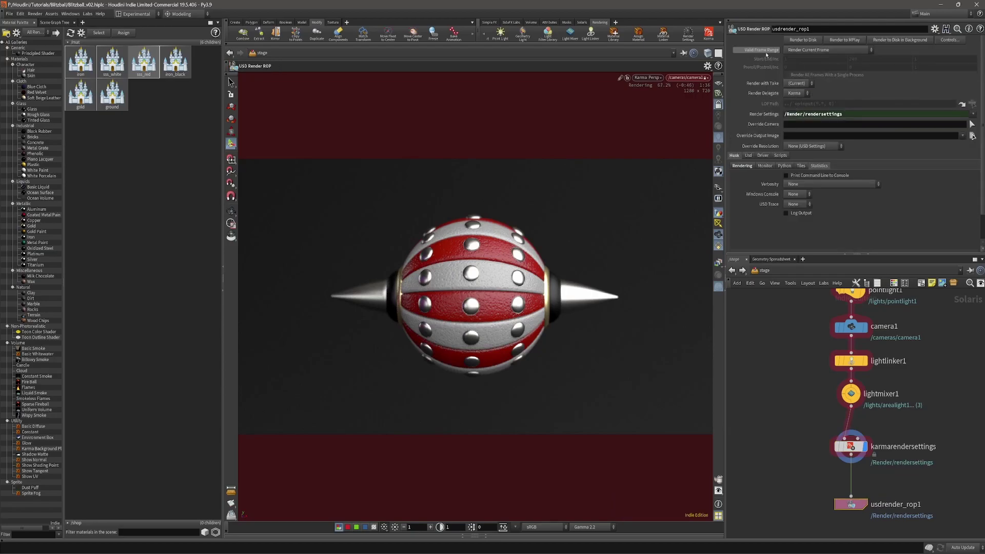
Keep usdrender_rop1's Valid Frame Range on Render Current Frame.
click(830, 51)
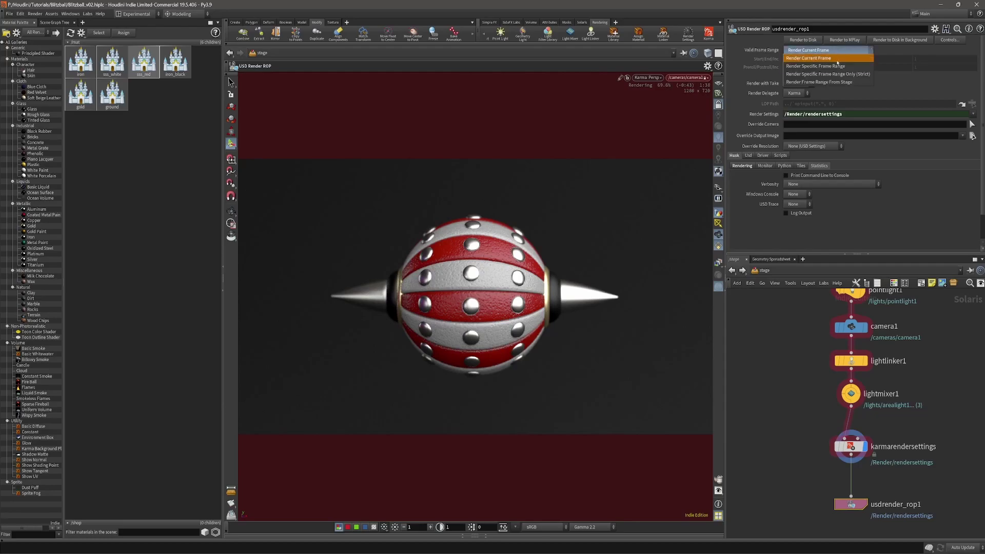
click(895, 54)
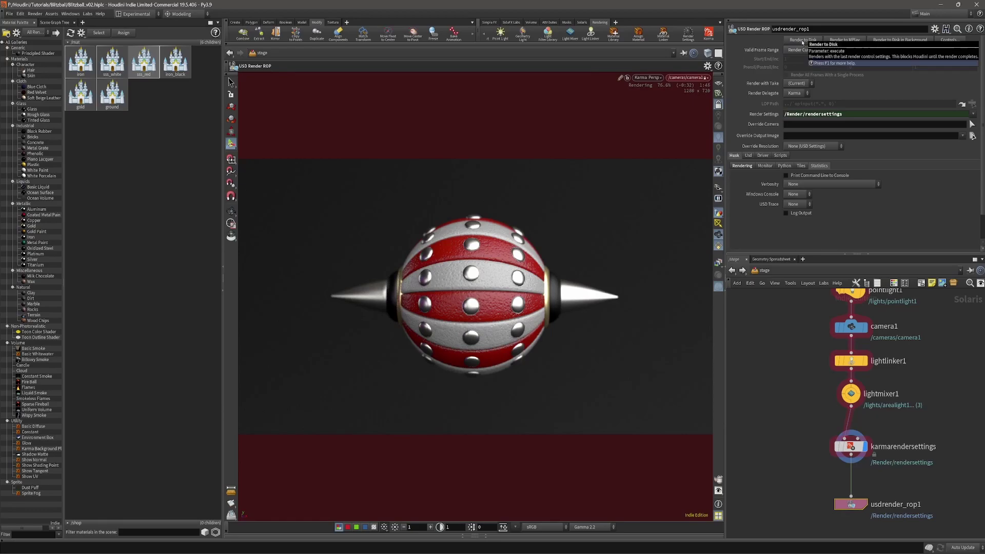
Start the render into MPlay and pause the interactive Karma viewport render.
click(834, 41)
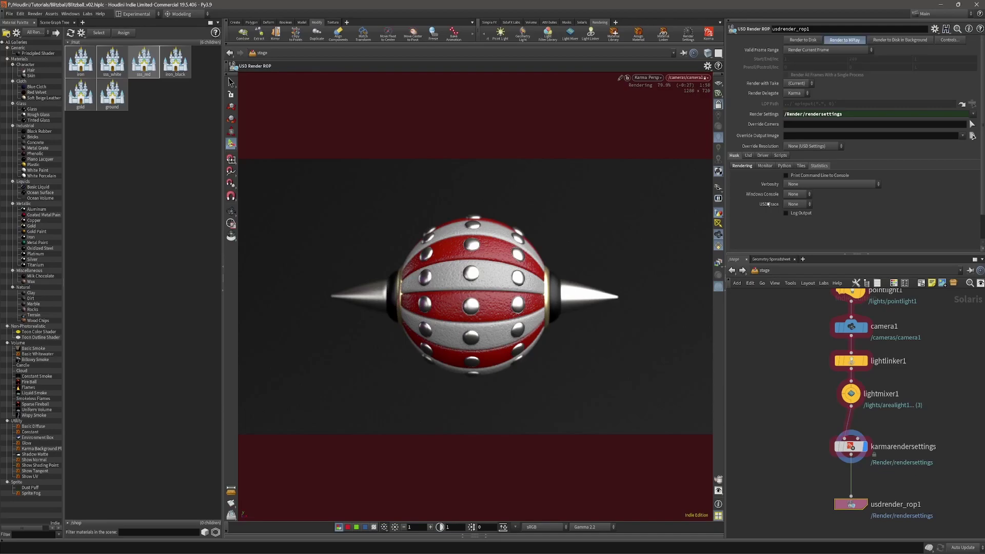
click(645, 78)
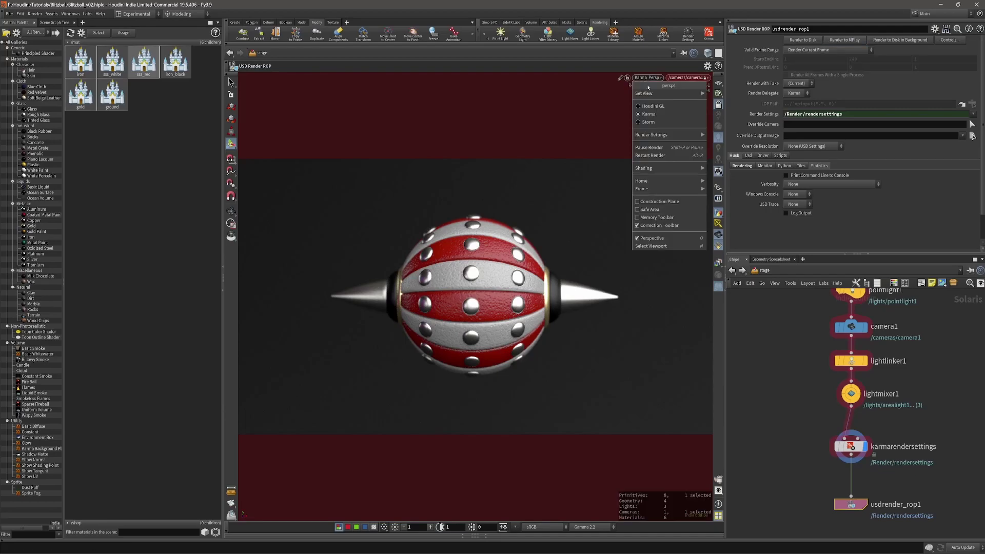
click(667, 148)
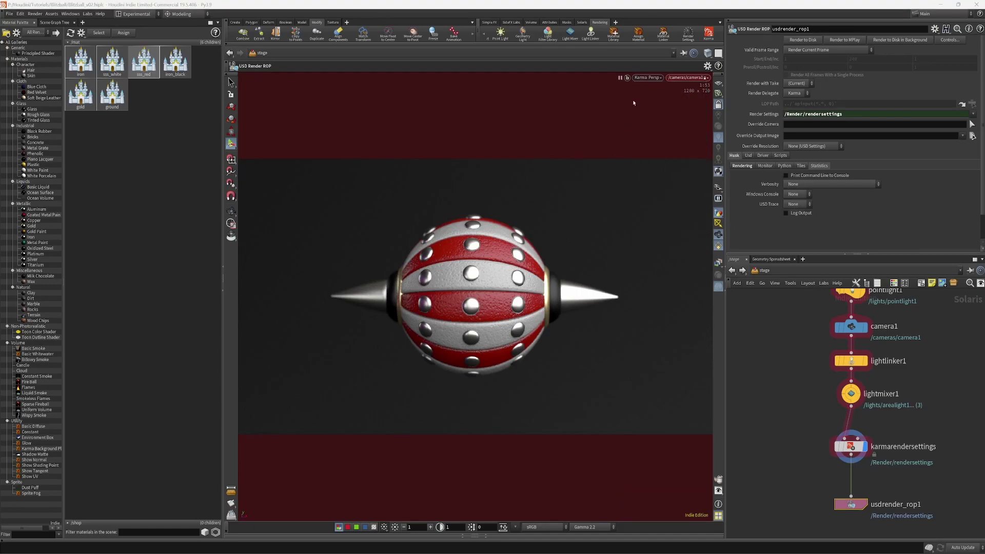
Resume the paused Karma viewport render of the spiked ball.
click(648, 77)
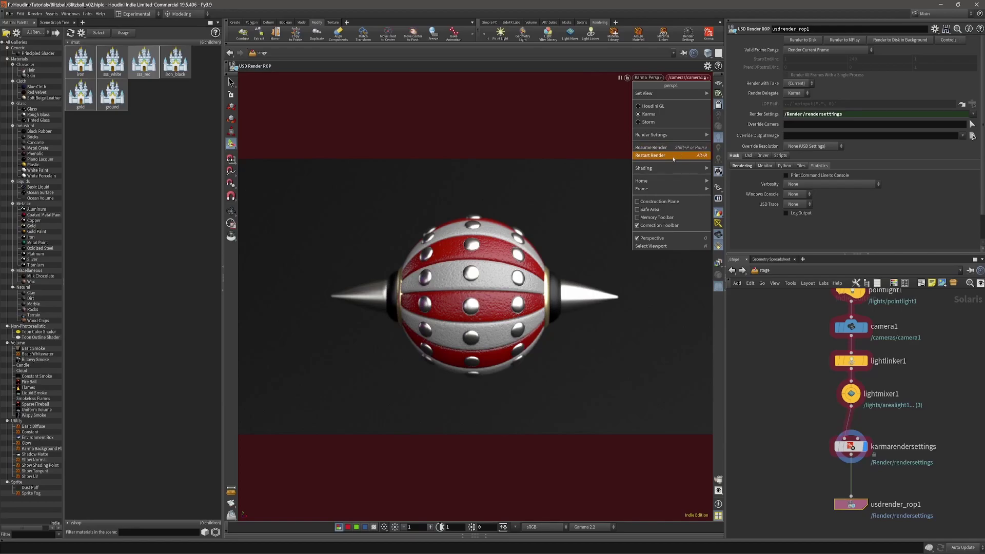
click(686, 149)
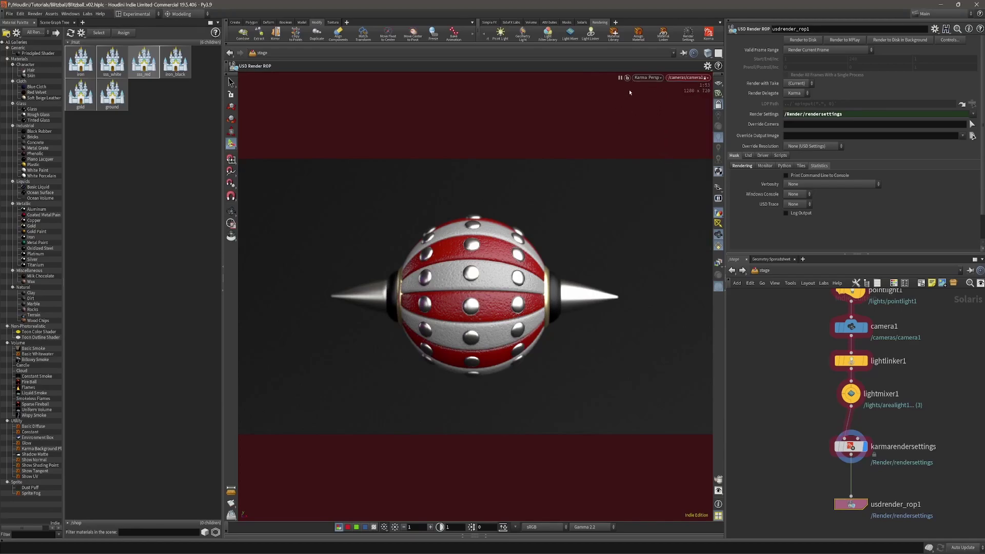
click(648, 78)
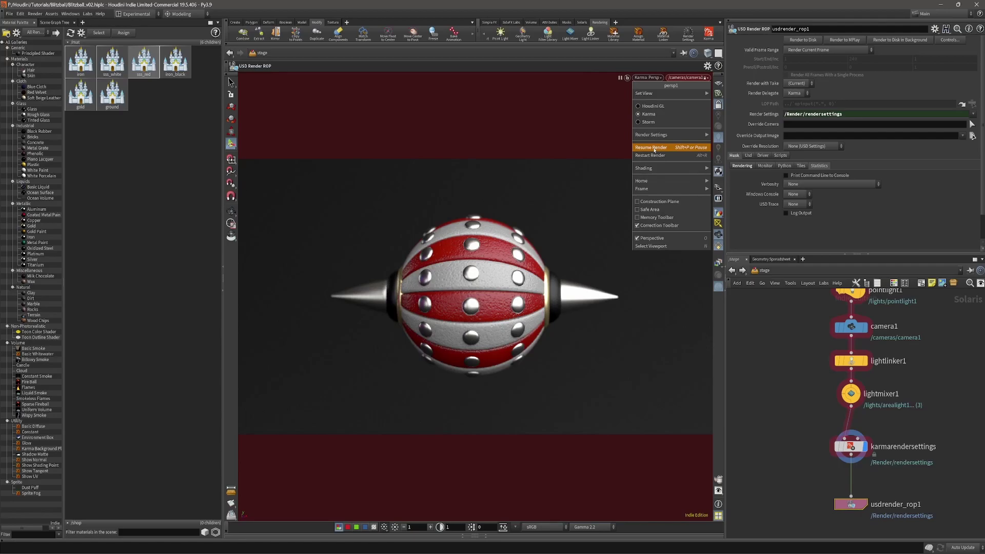
Restart the Karma render so MPlay opens, then move and enlarge its window.
click(667, 156)
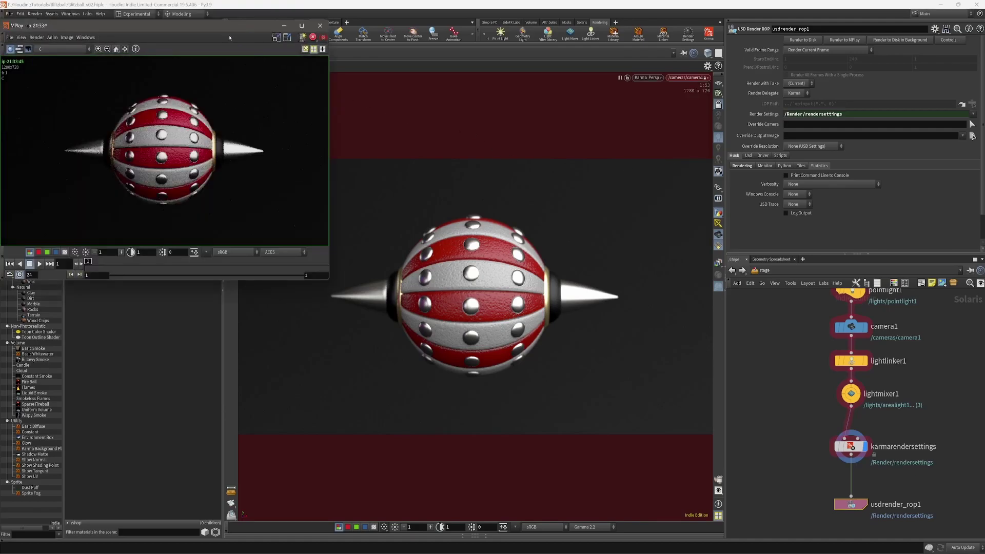
drag(223, 26, 500, 125)
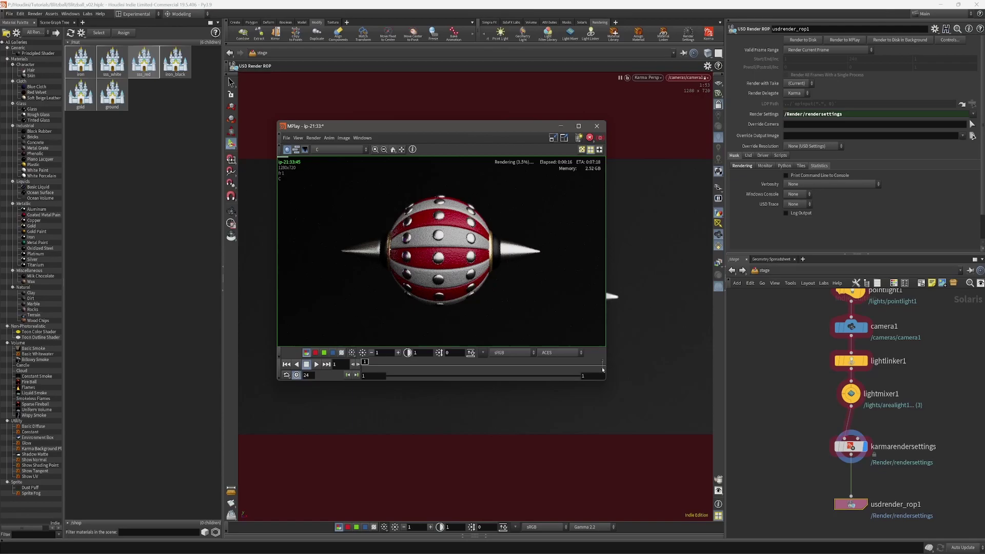
drag(604, 381, 723, 464)
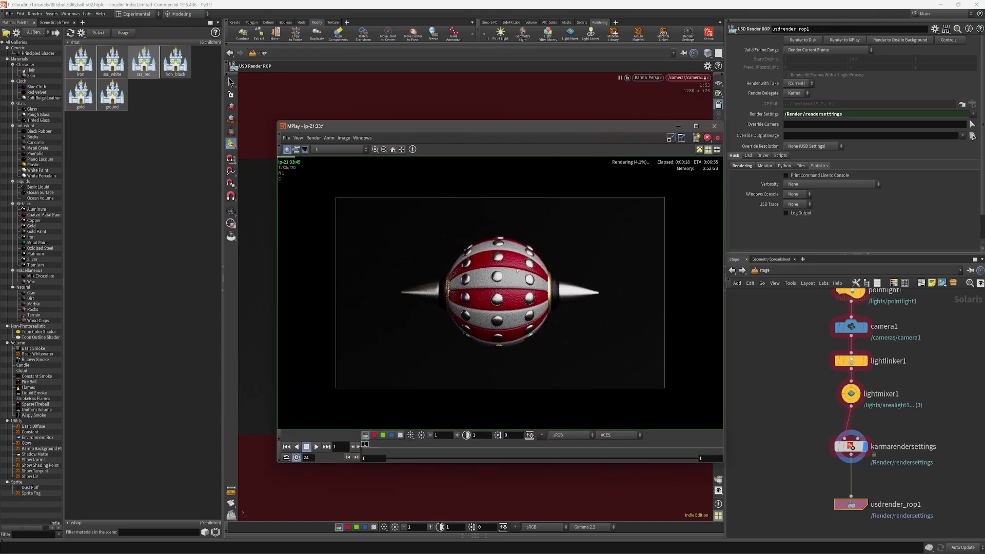
Switch MPlay's display transform from ACES to Gamma 2.2 and enlarge the window further.
click(610, 436)
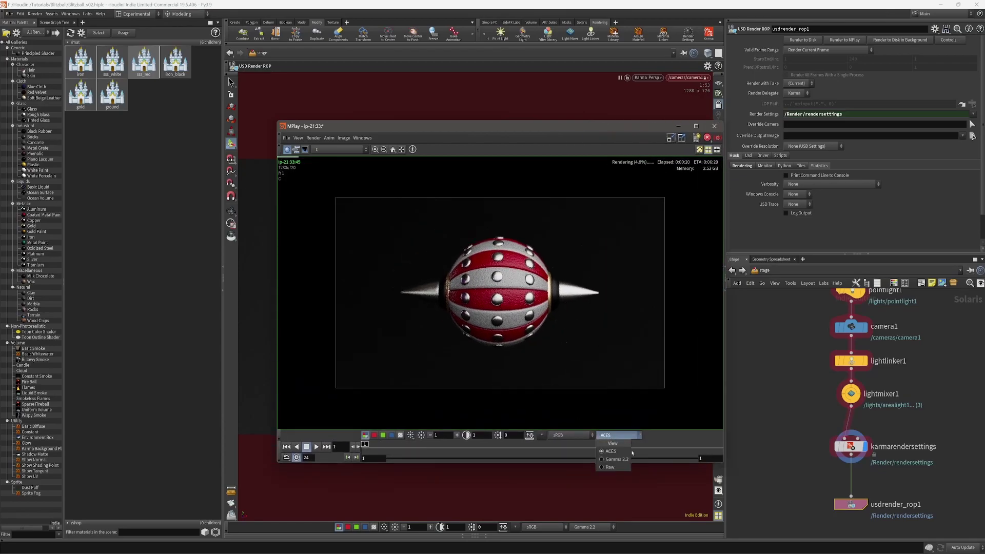
click(597, 454)
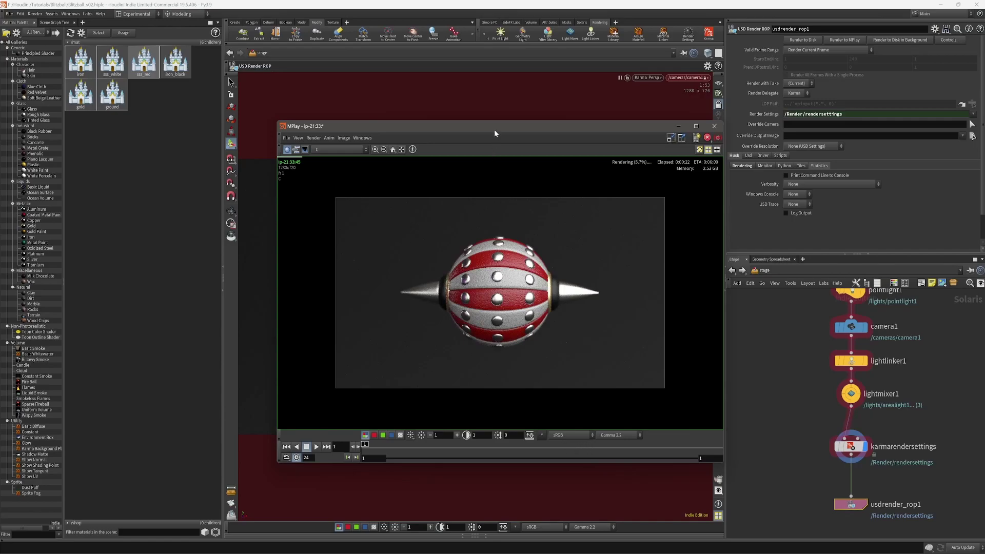
drag(495, 129, 476, 94)
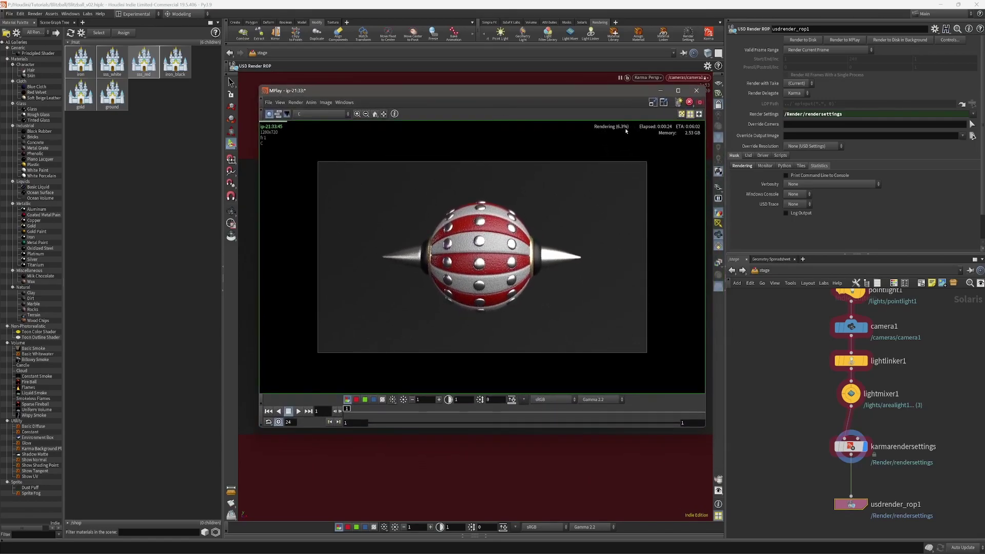
drag(705, 428, 767, 440)
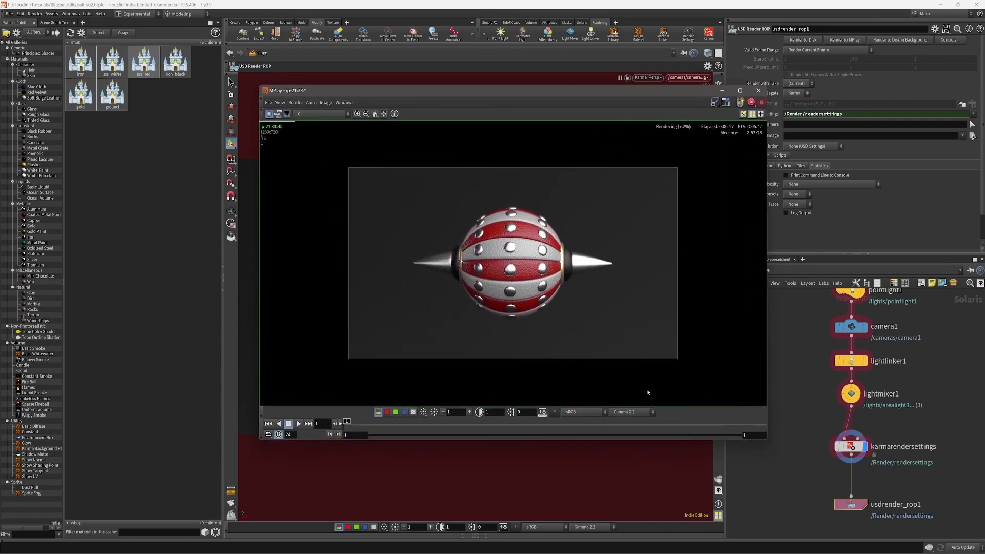
Set MPlay's Save Frame As to OpenEXR format with DWA-B compression, then close the dialog.
click(268, 103)
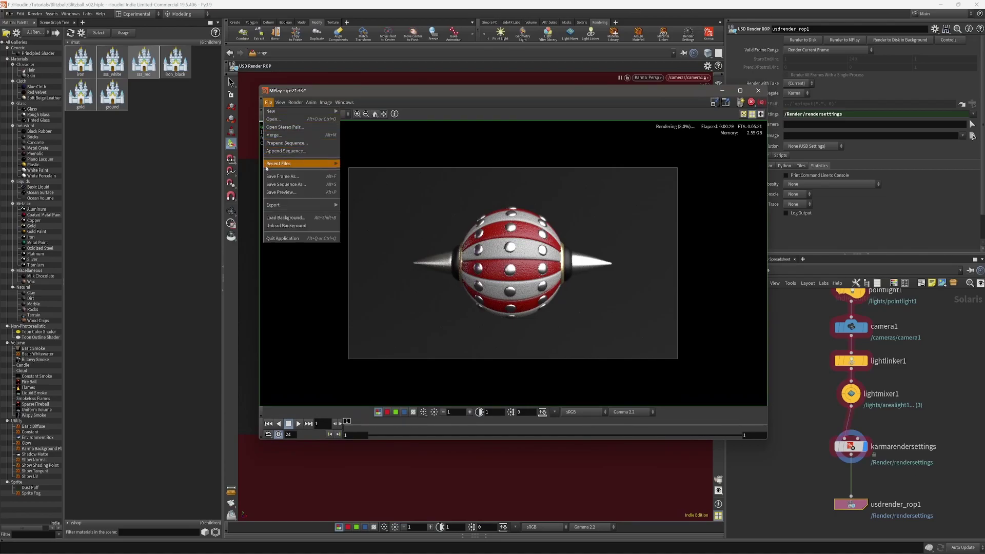
click(288, 176)
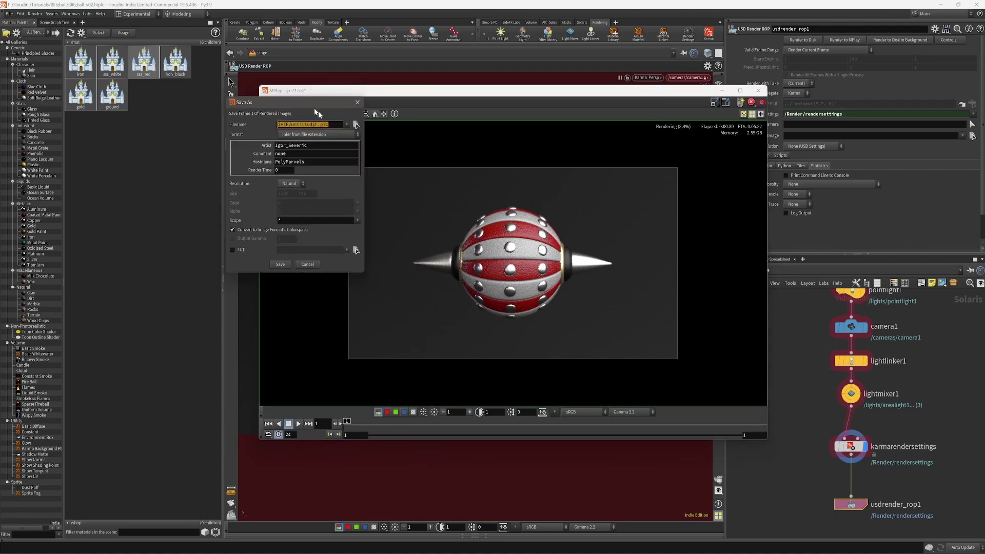
click(390, 163)
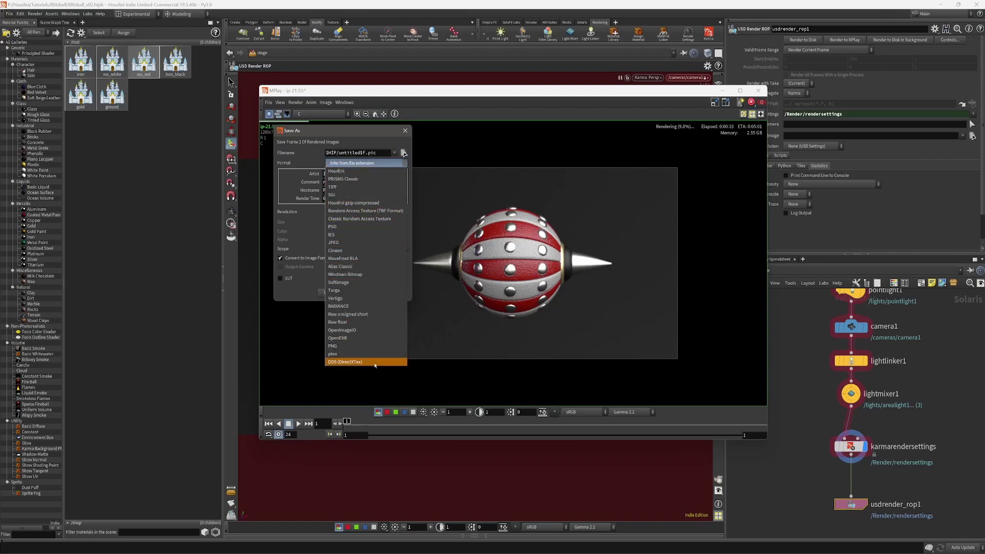
click(366, 338)
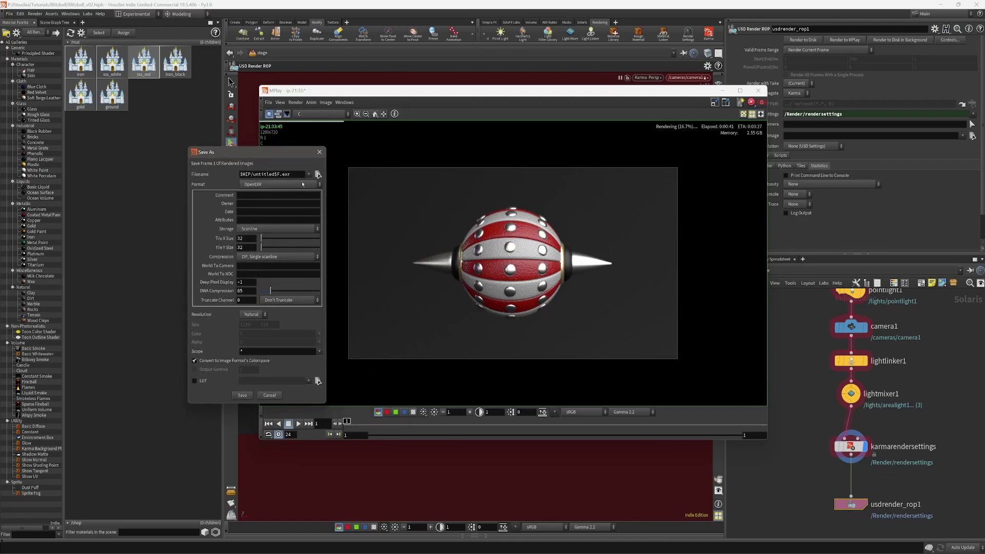
click(262, 257)
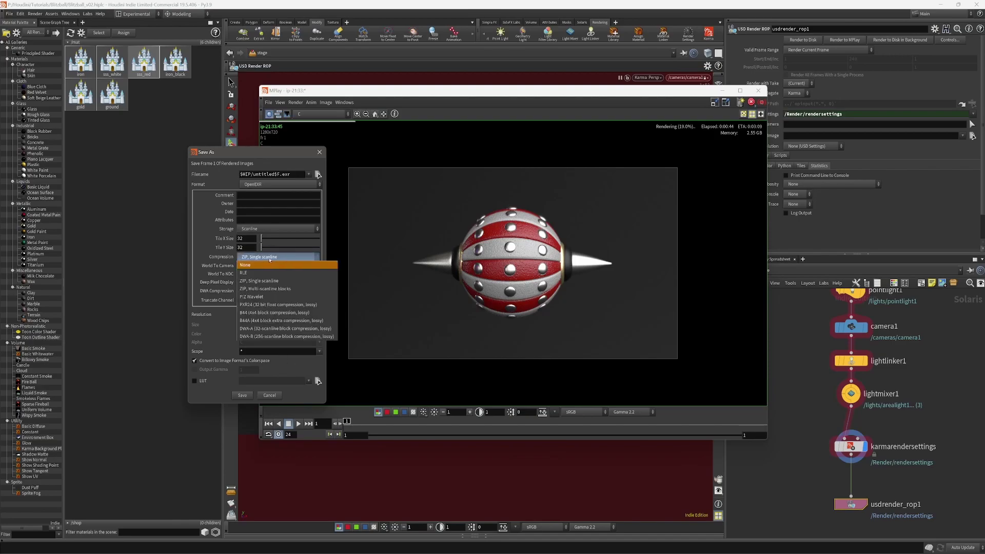
click(267, 336)
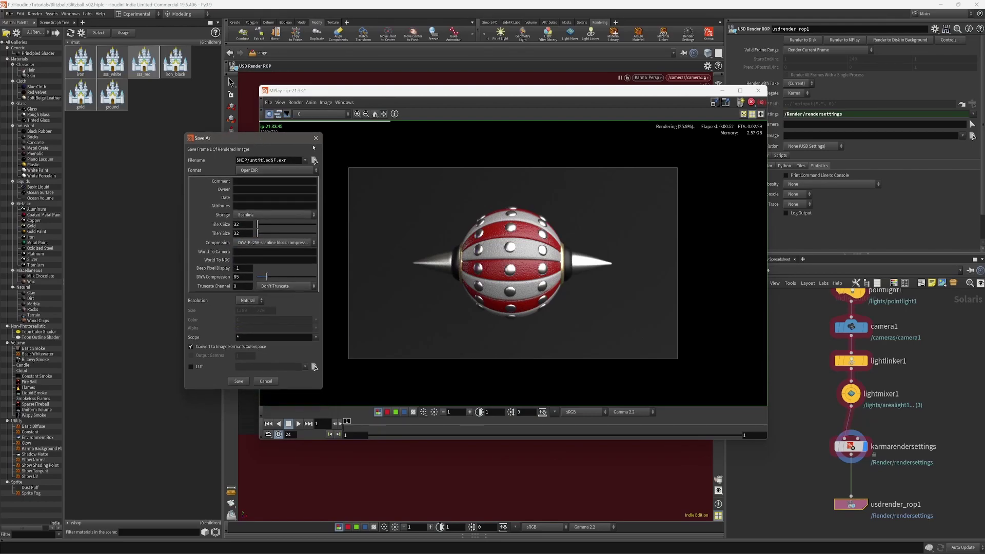
click(316, 138)
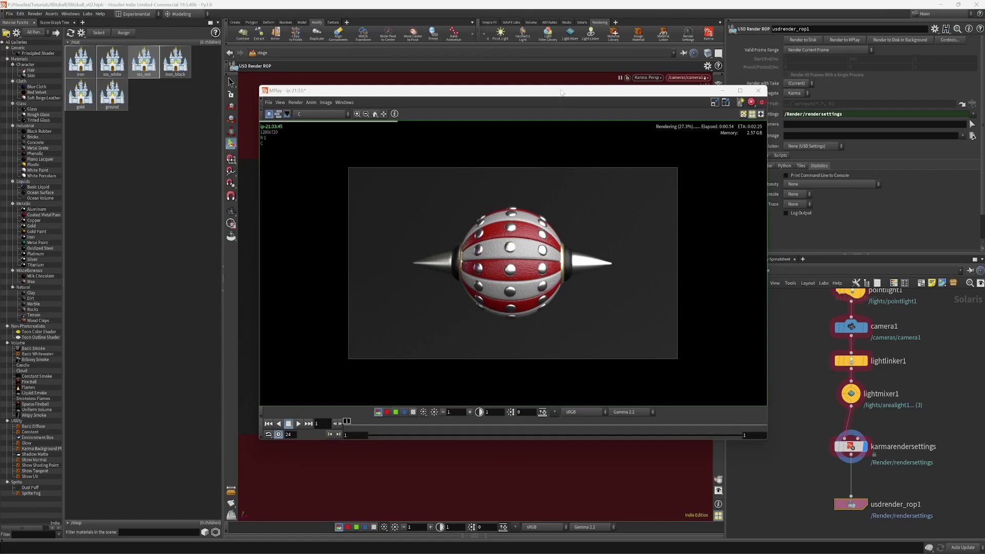
drag(561, 92, 491, 115)
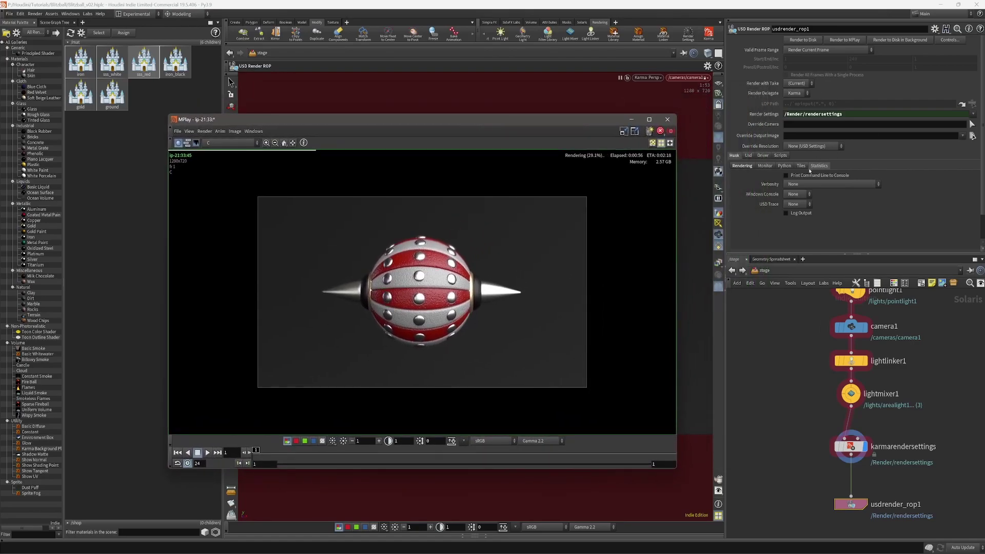
Bring up usdrender_rop1's parameters, leaving the resolution override unchanged.
click(852, 504)
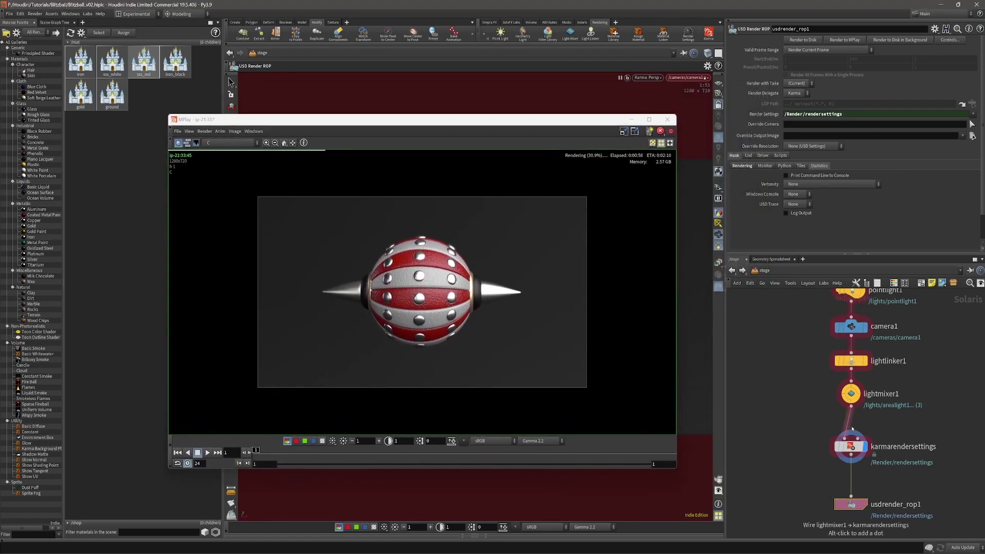
click(851, 446)
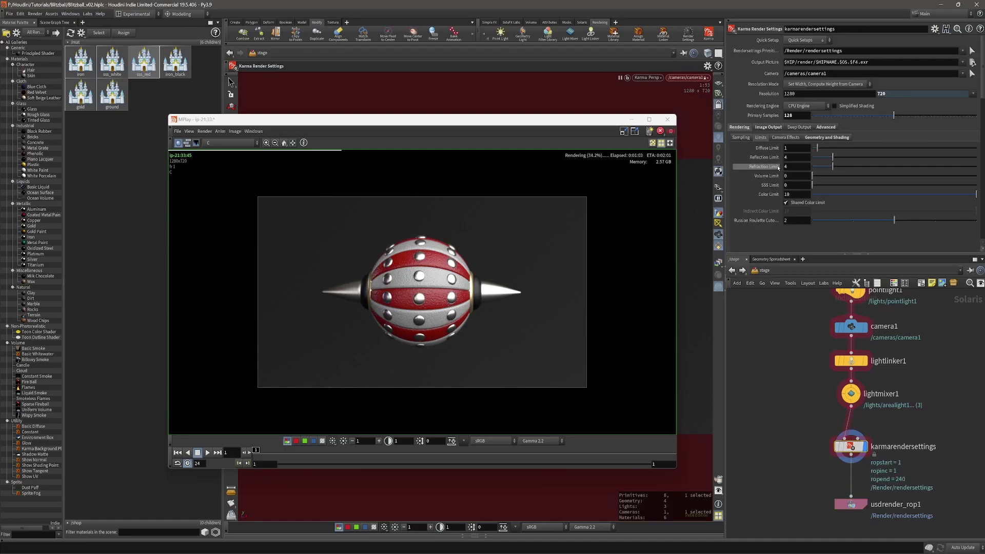
key(ctrl+z)
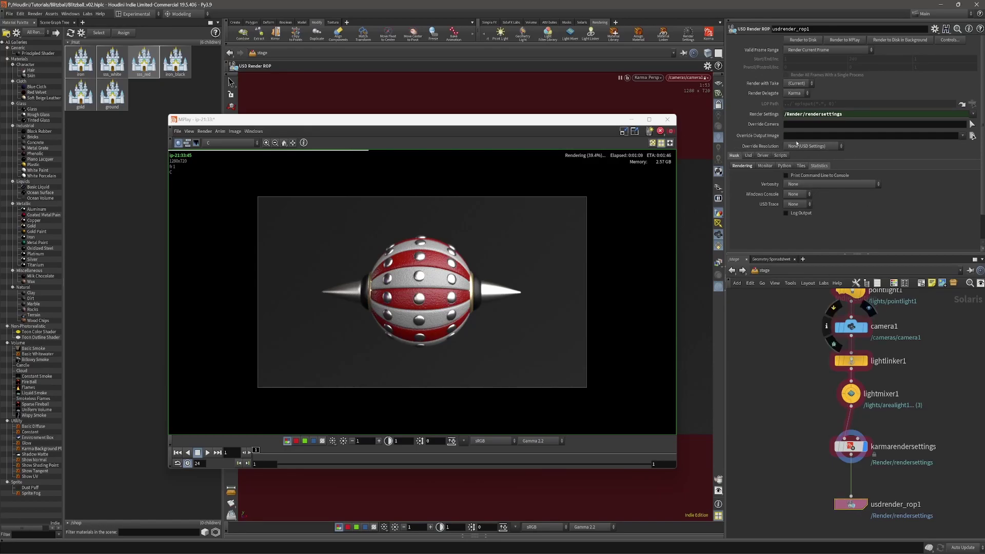
click(830, 150)
click(828, 150)
click(832, 146)
click(833, 147)
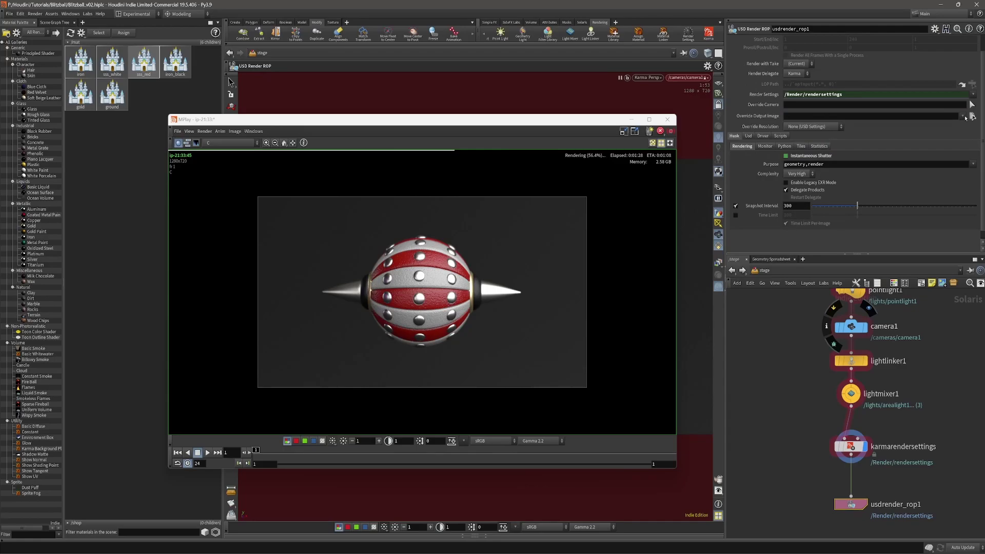
Override the output image with the 'Sequence of .exr files' preset.
click(963, 116)
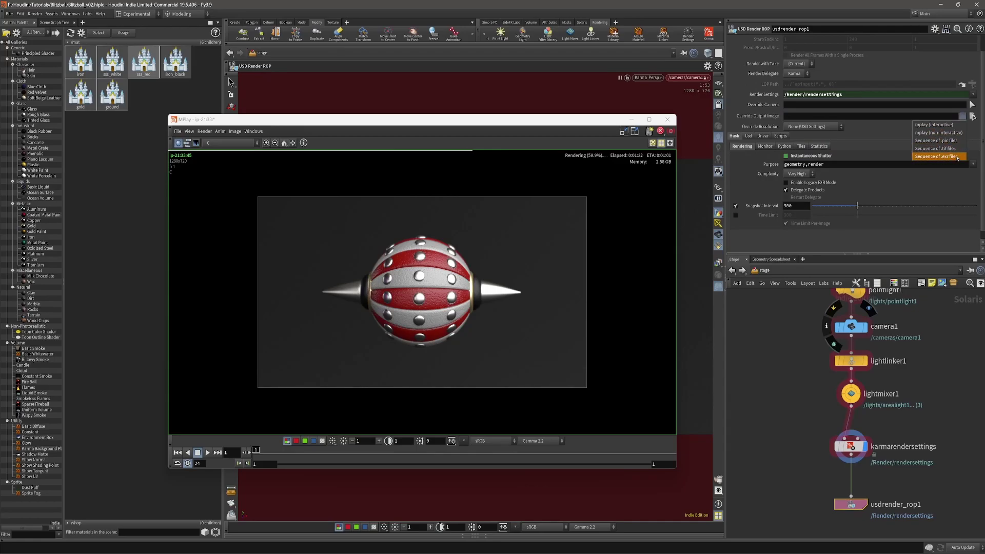
click(957, 156)
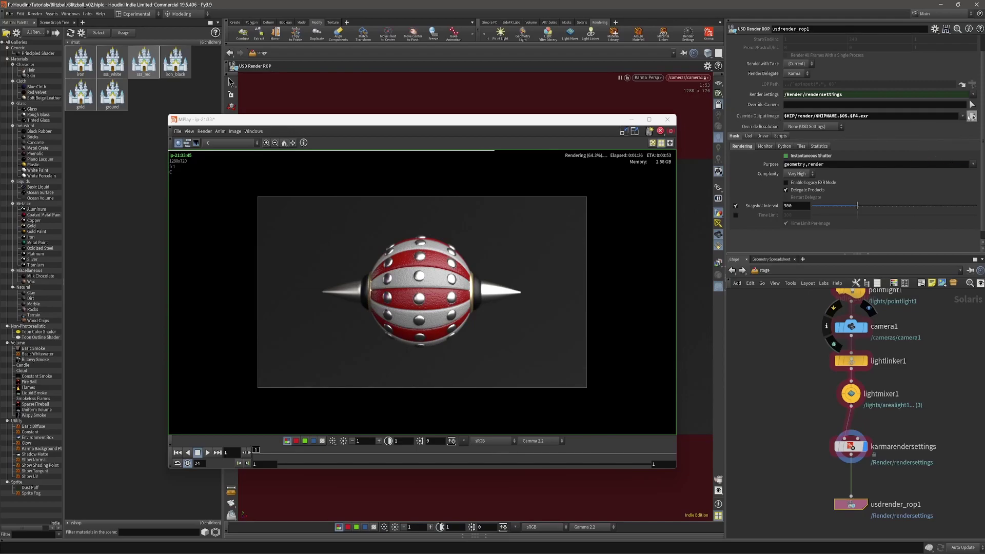
click(971, 117)
scroll(894, 87, up, 1)
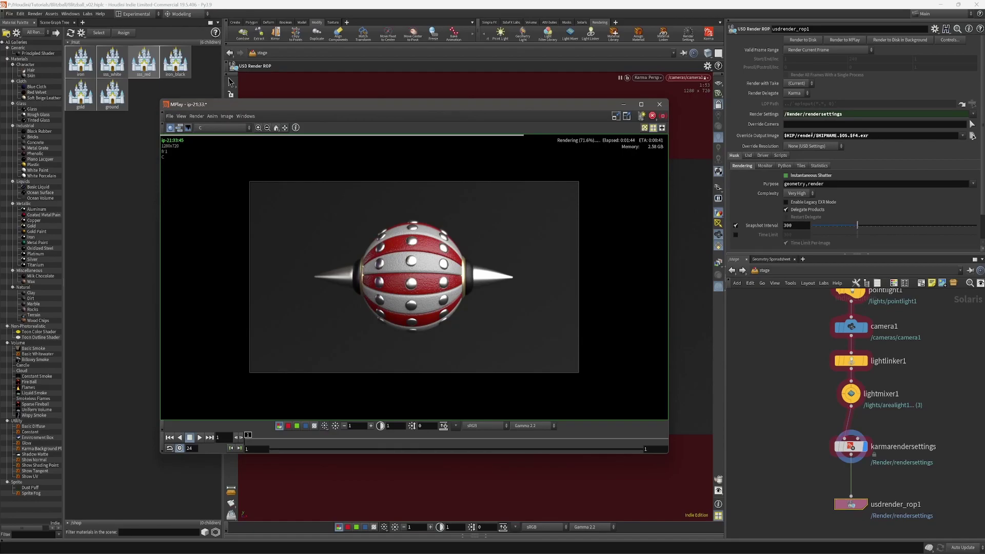
mouse_move(573, 106)
mouse_down()
mouse_move(543, 105)
mouse_move(561, 112)
mouse_move(543, 98)
mouse_move(554, 103)
mouse_up()
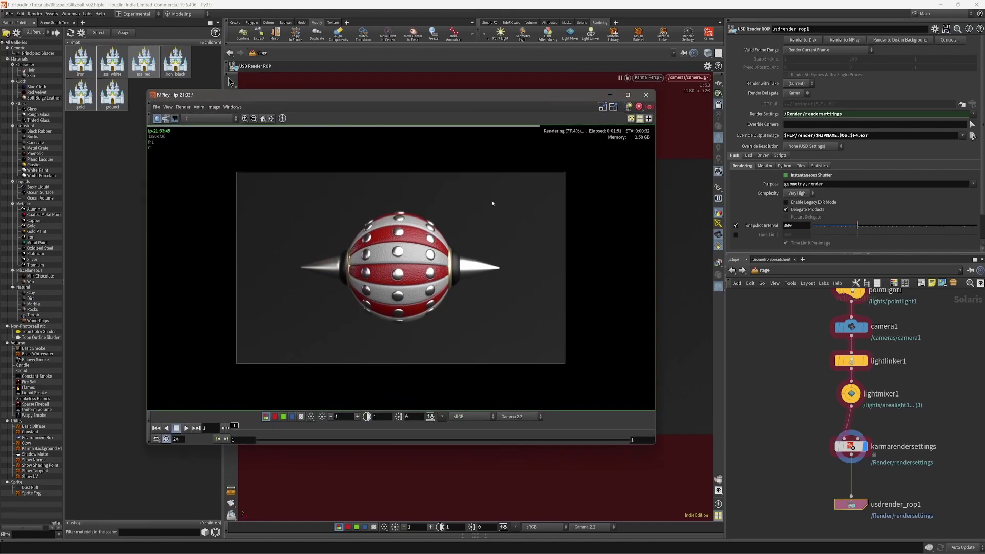